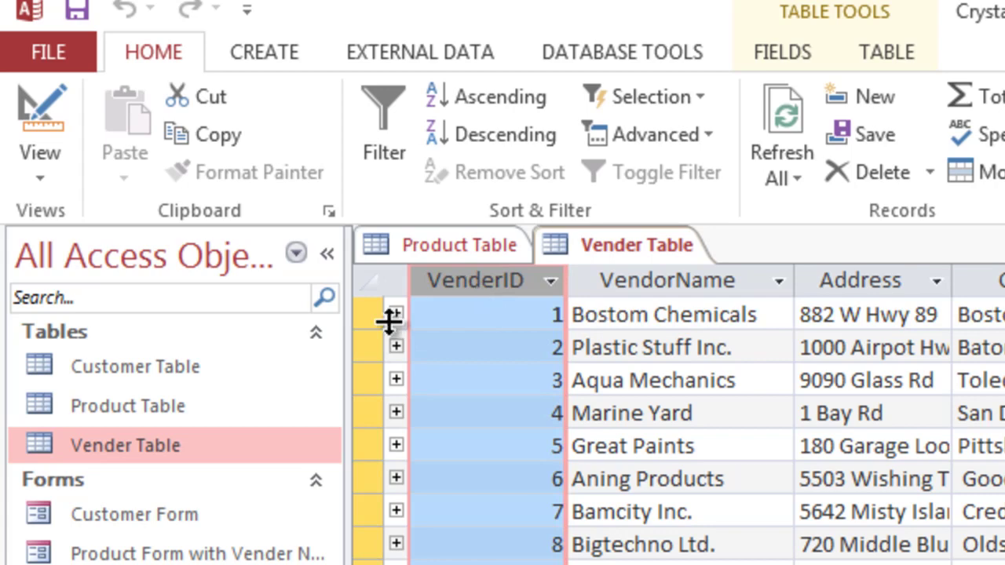
Open the Product Table and select its VenderID column to review the vendor references
left_click(198, 408)
double_click(198, 408)
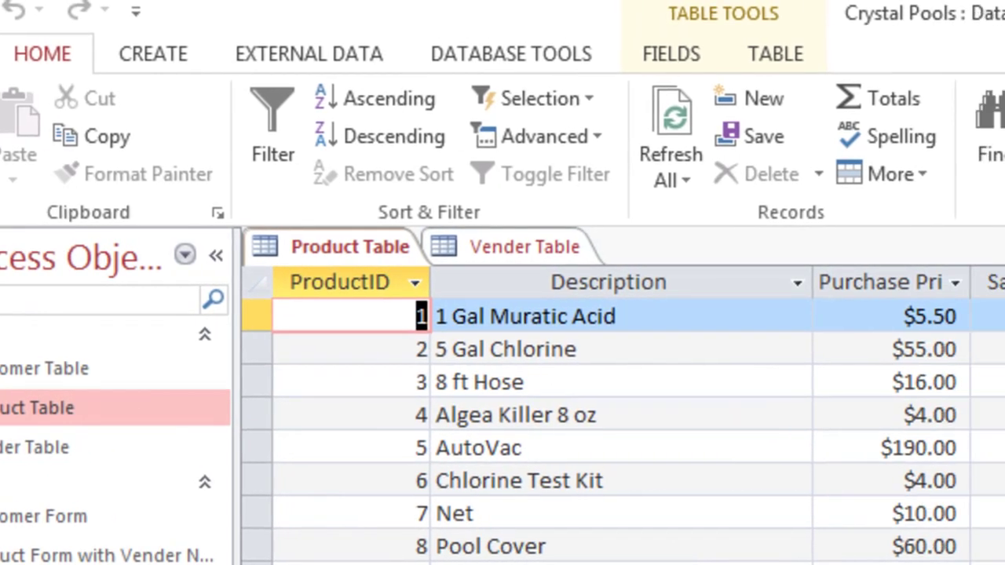
left_click(907, 290)
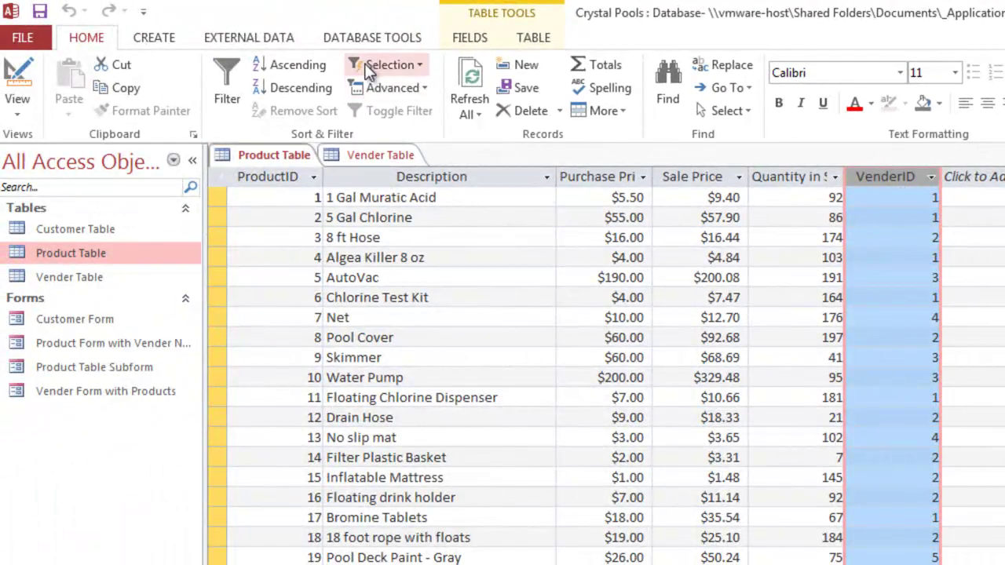
Open the Relationships window and add the Product Table and the Vender Table to the layout
left_click(363, 39)
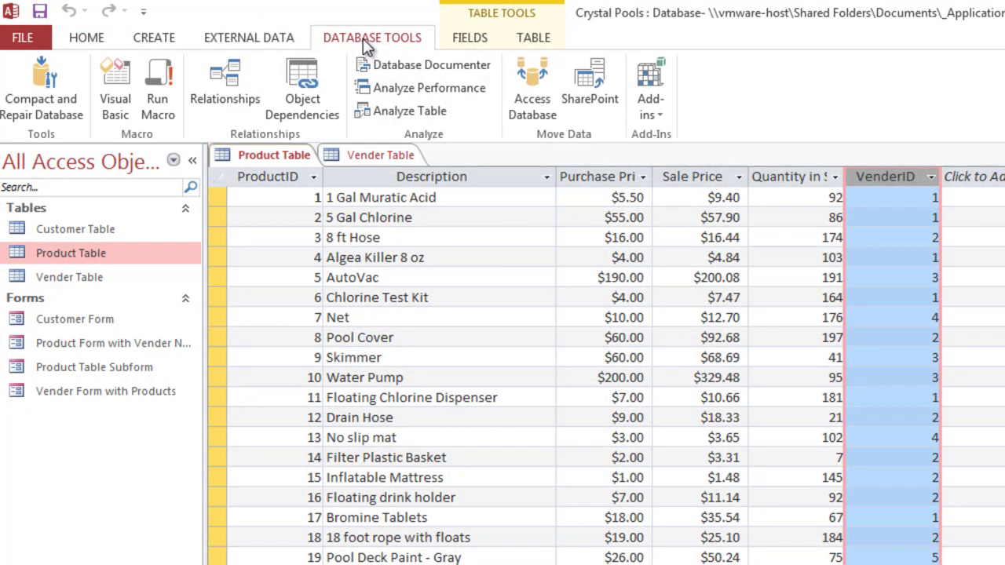
left_click(225, 82)
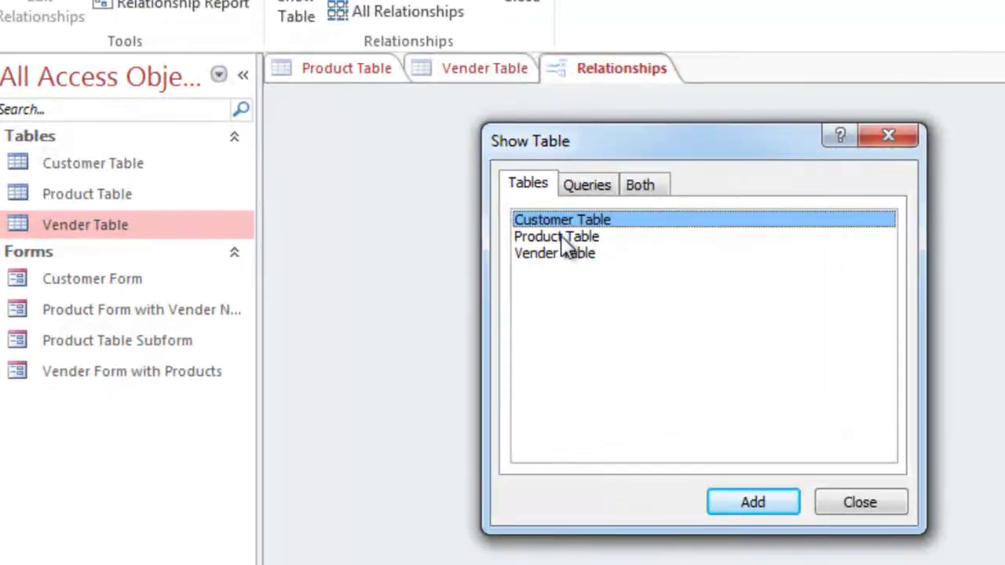
left_click(558, 238)
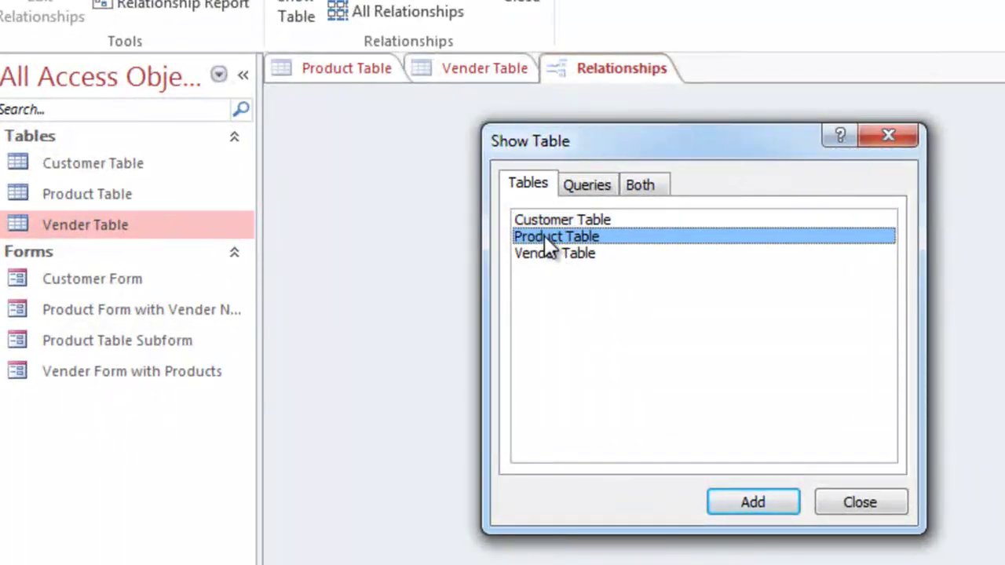
left_click(752, 501)
left_click_drag(664, 146, 945, 127)
left_click(831, 237)
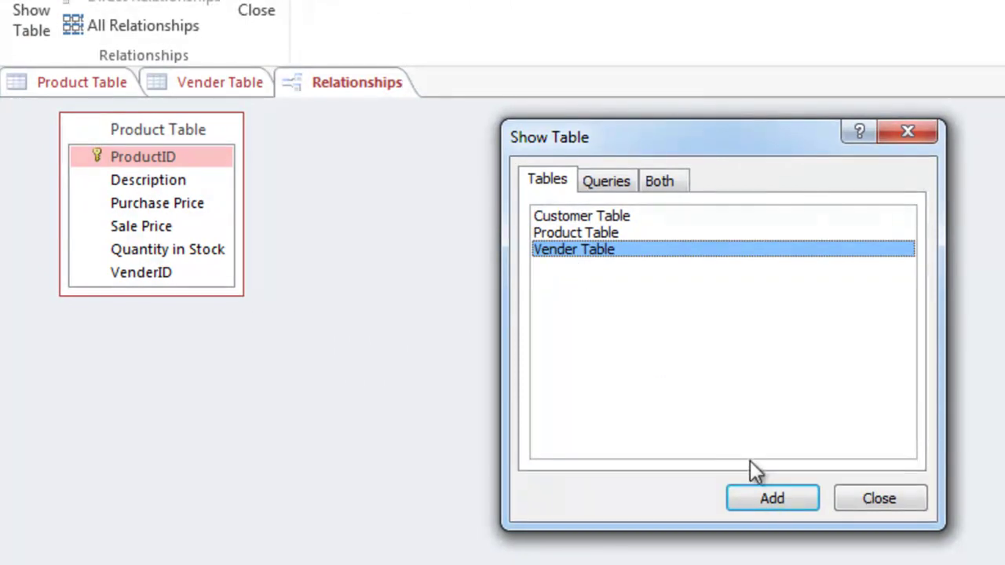
left_click(774, 496)
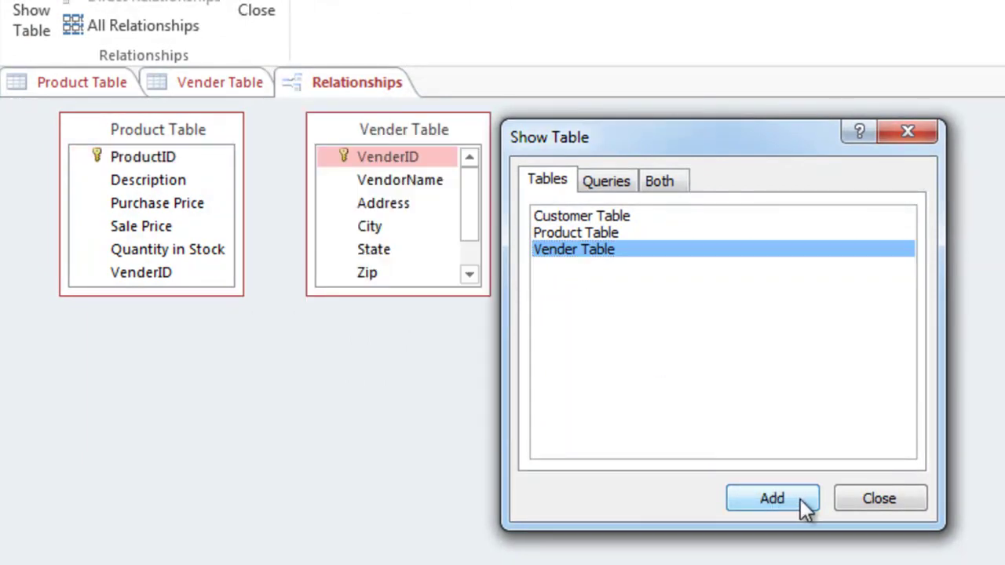
left_click(900, 503)
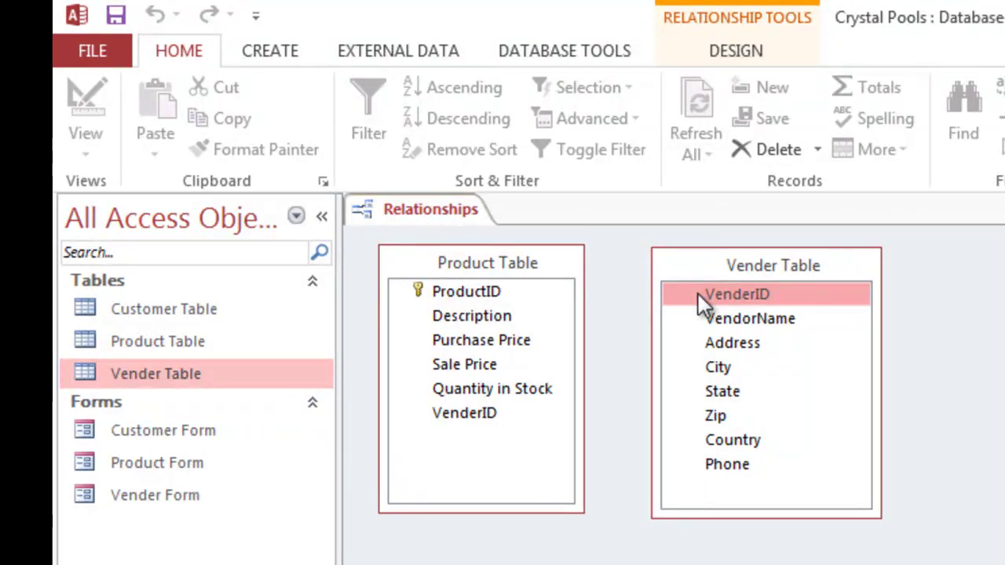
Set VenderID as the primary key of the Vender Table in Design View and save the table
left_click(186, 375)
double_click(186, 375)
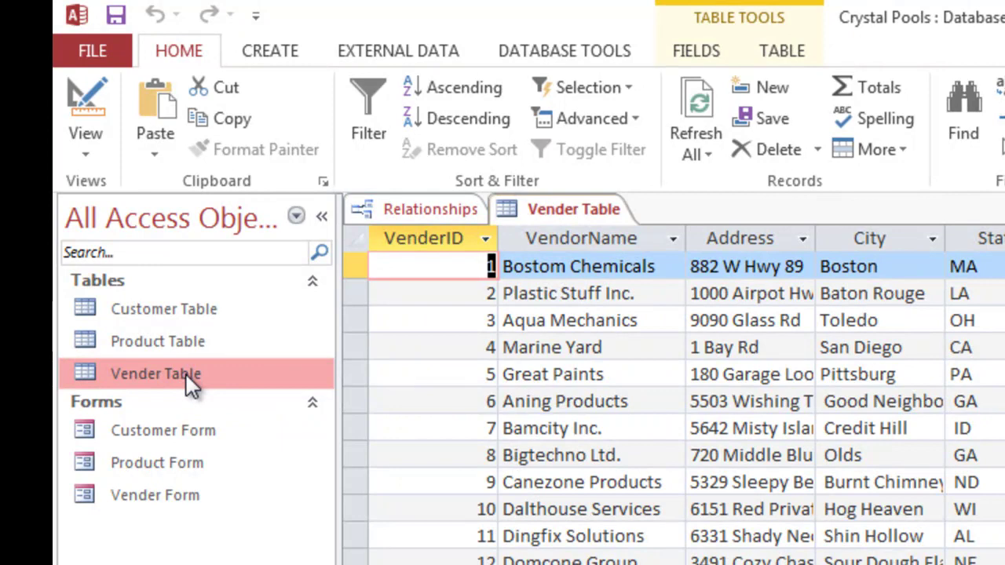
right_click(186, 375)
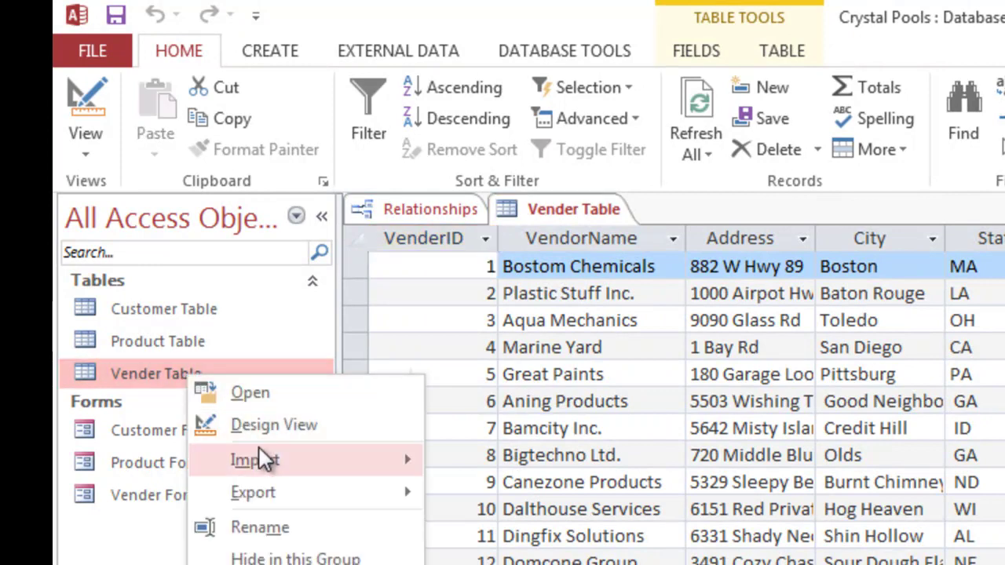
mouse_move(275, 460)
left_click(279, 433)
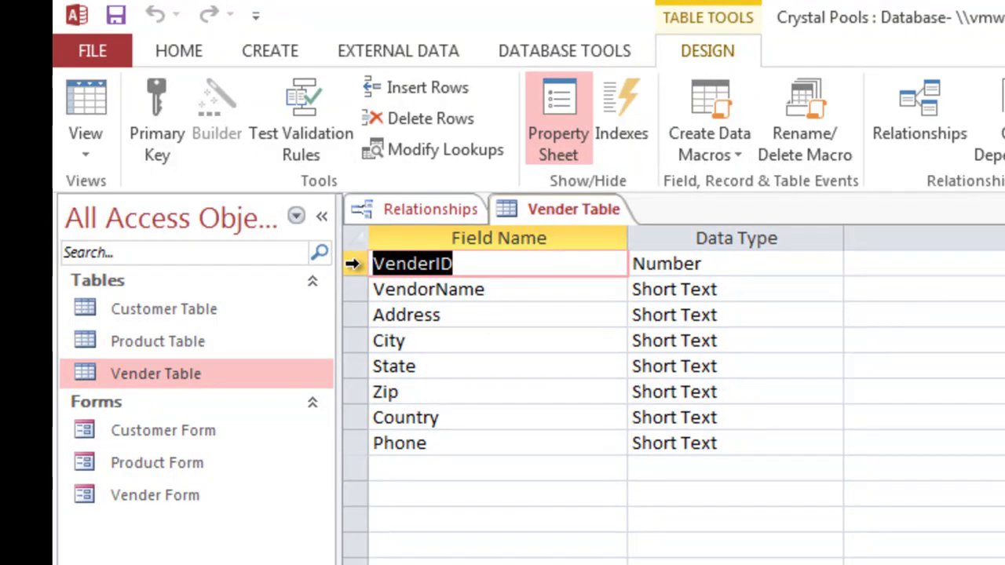
right_click(353, 265)
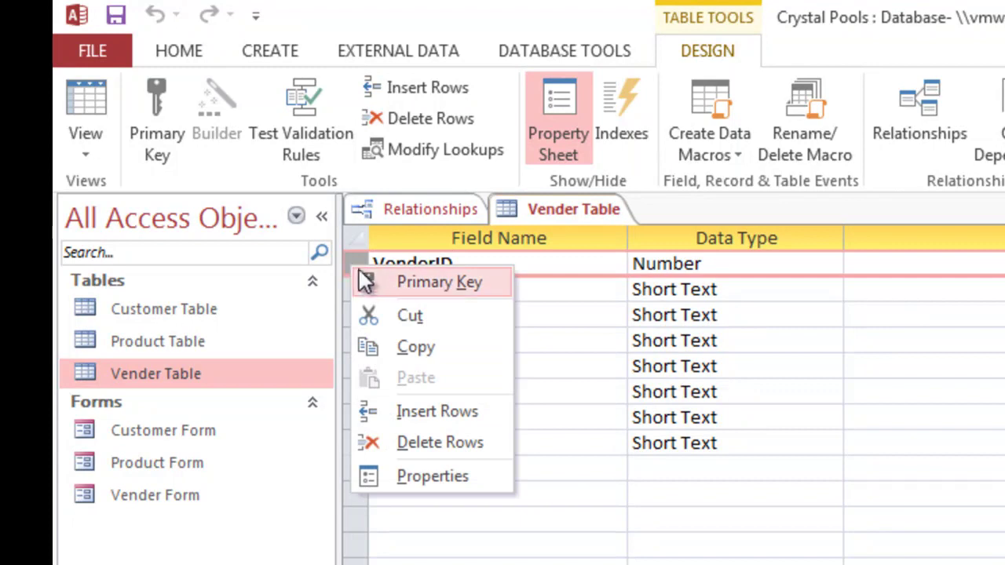
left_click(438, 284)
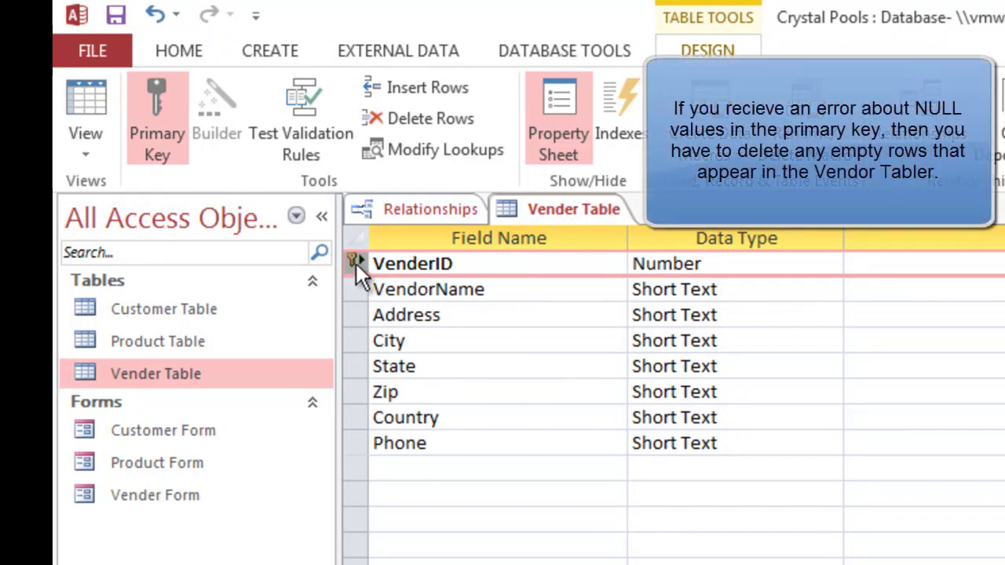
right_click(538, 217)
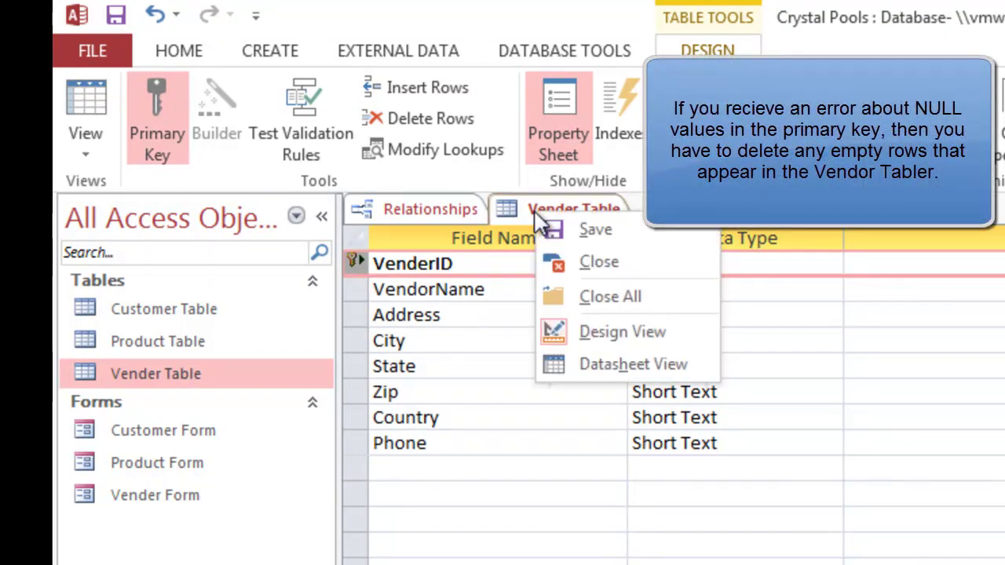
left_click(565, 233)
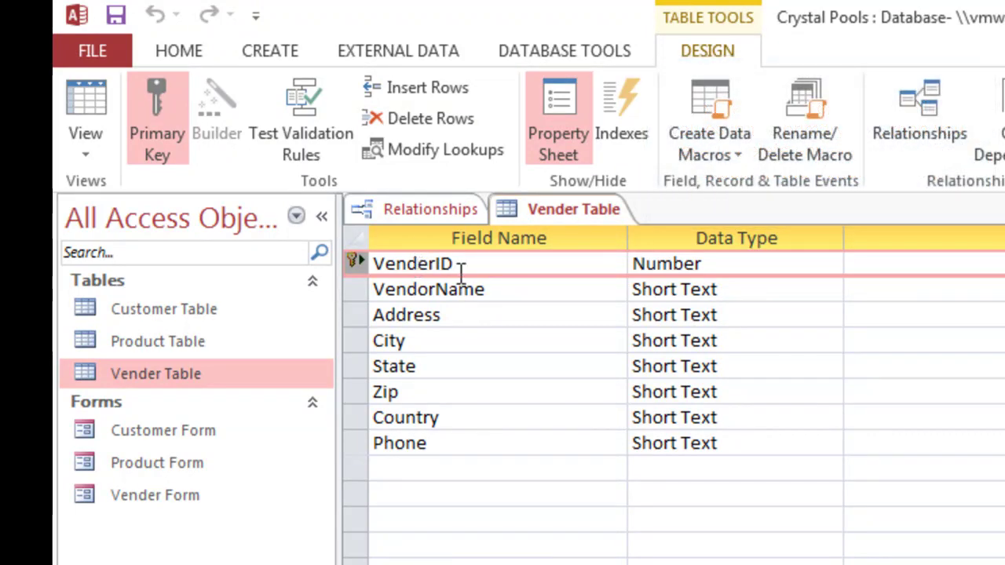
Show the Vender Table in Datasheet View and check its records down to the last row for empty rows
right_click(546, 214)
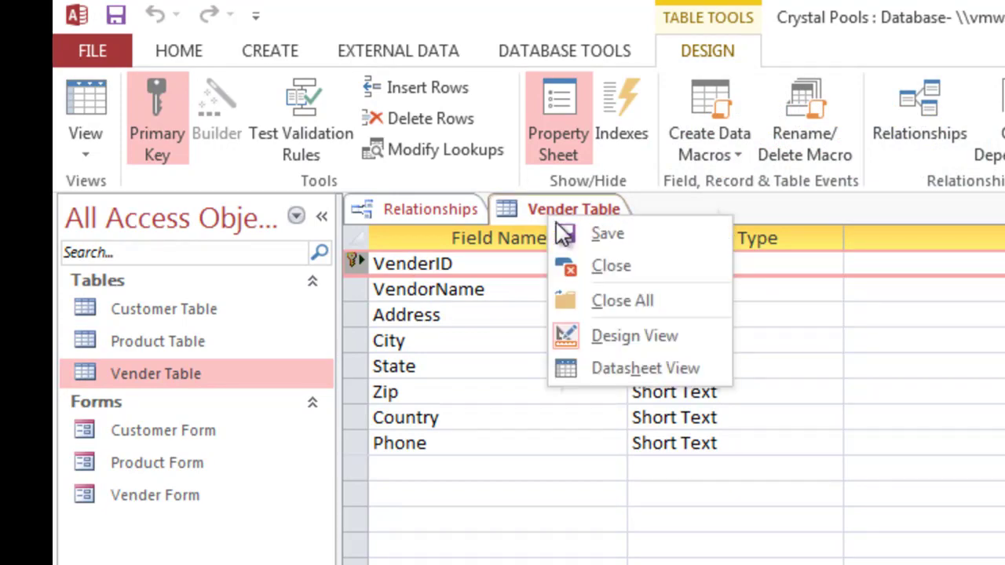
left_click(598, 370)
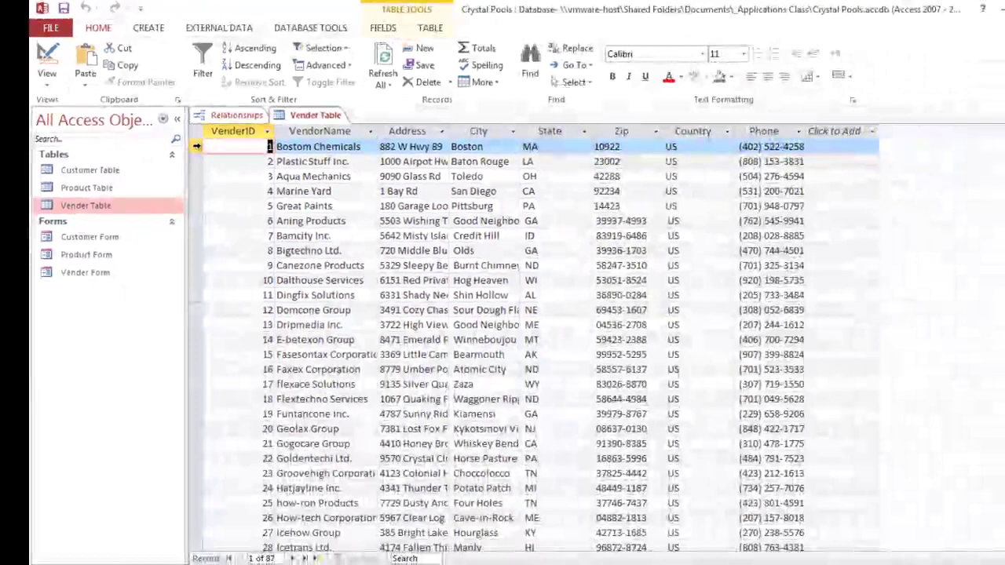
left_click_drag(259, 191, 259, 431)
left_click_drag(198, 330, 196, 147)
scroll(261, 354, "down", 17)
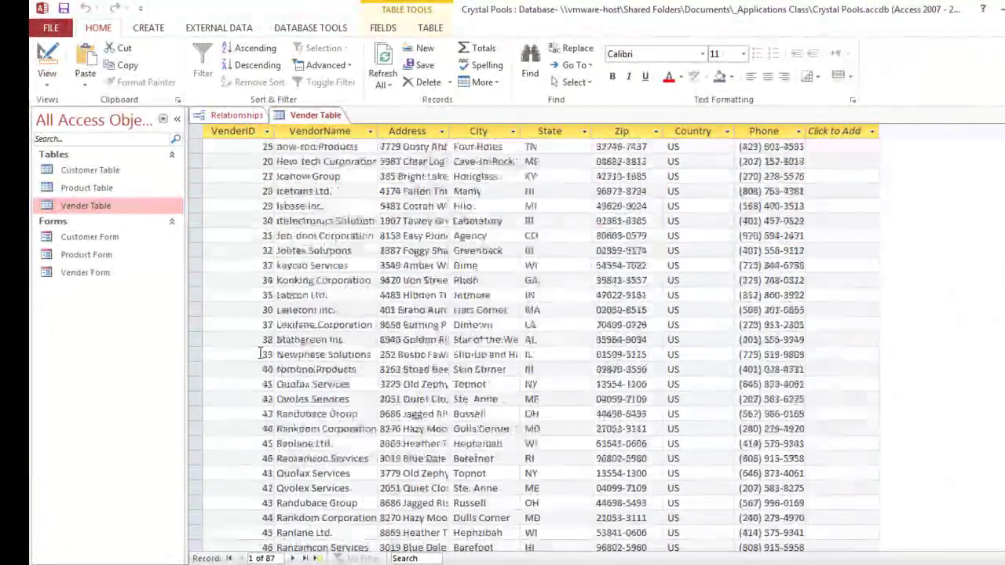
scroll(261, 354, "down", 8)
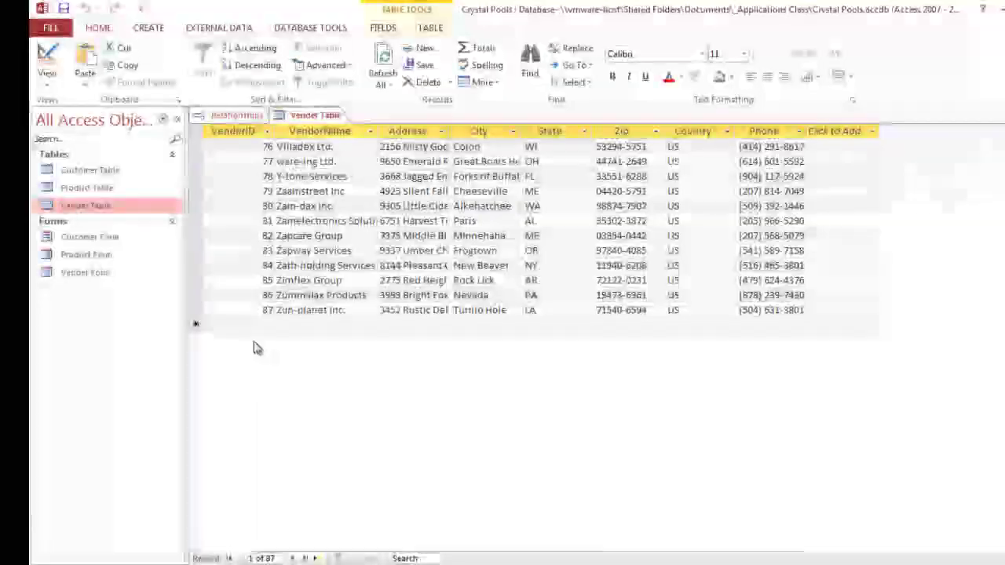
scroll(270, 263, "up", 20)
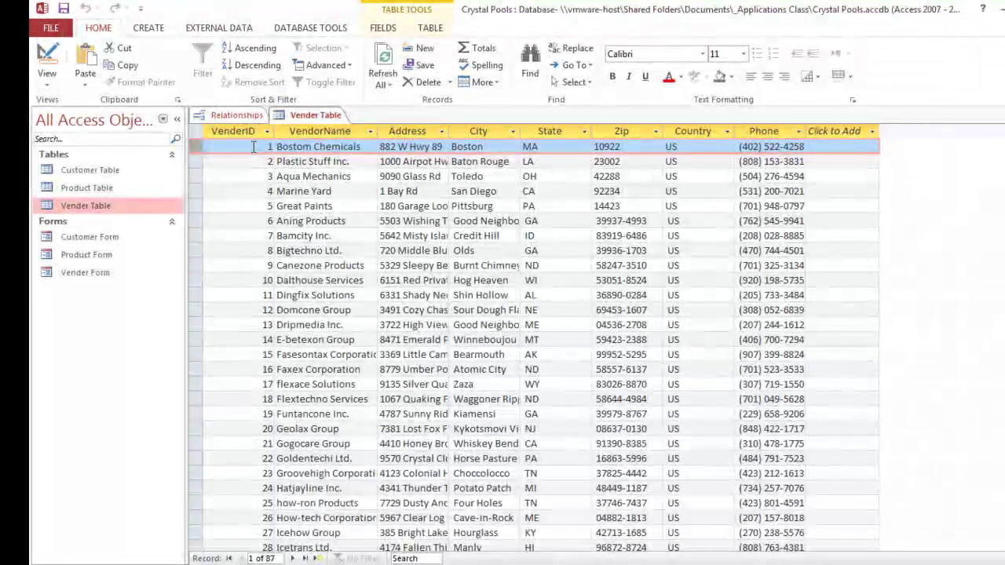
Return the Vender Table to Design View to check the VenderID primary key, and close the table
right_click(303, 118)
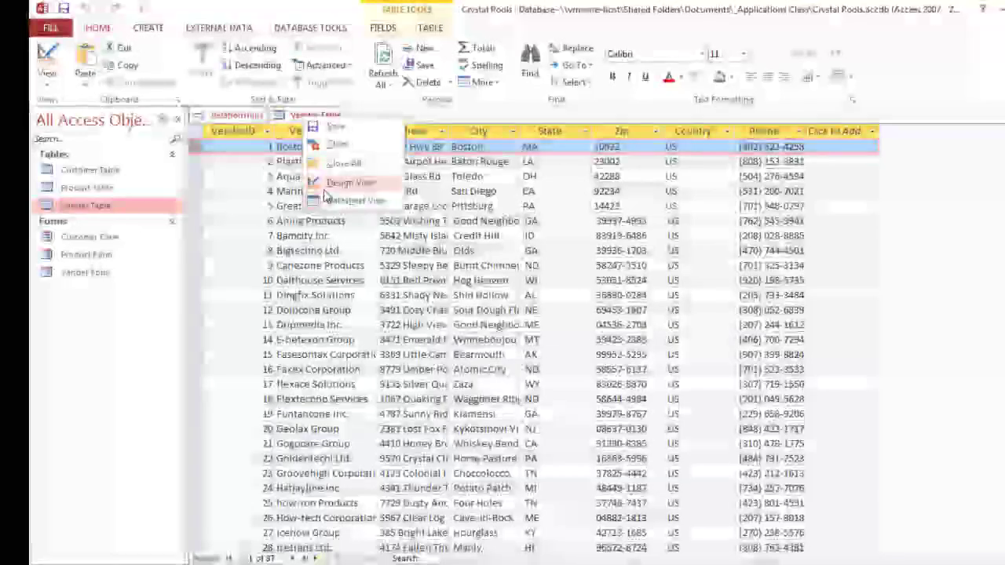
left_click(325, 183)
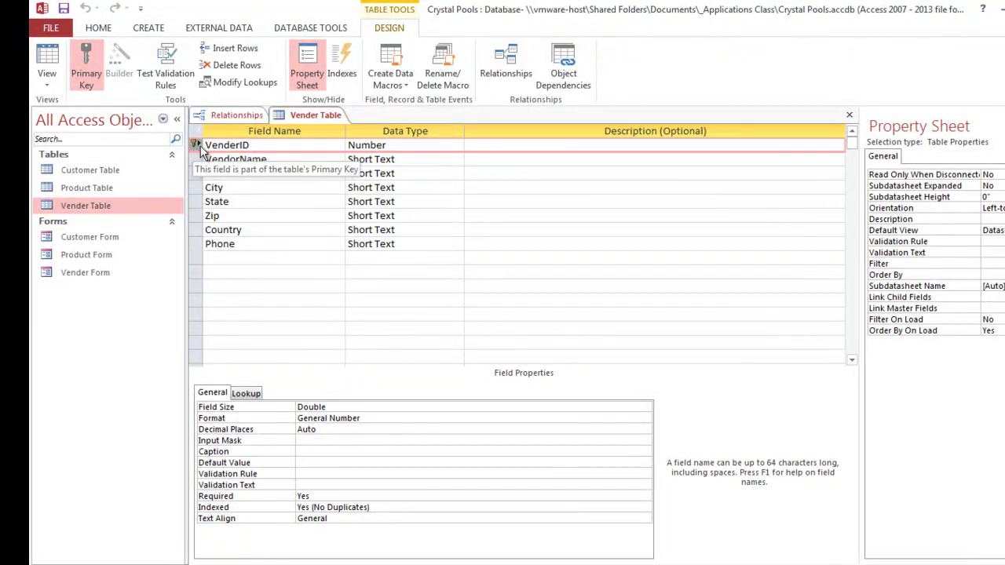
right_click(310, 119)
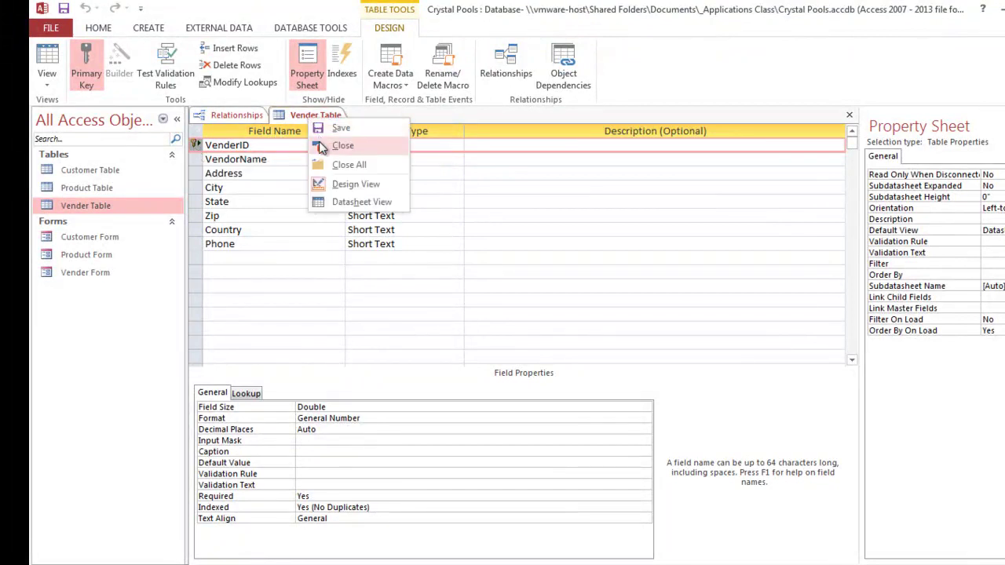
left_click(322, 140)
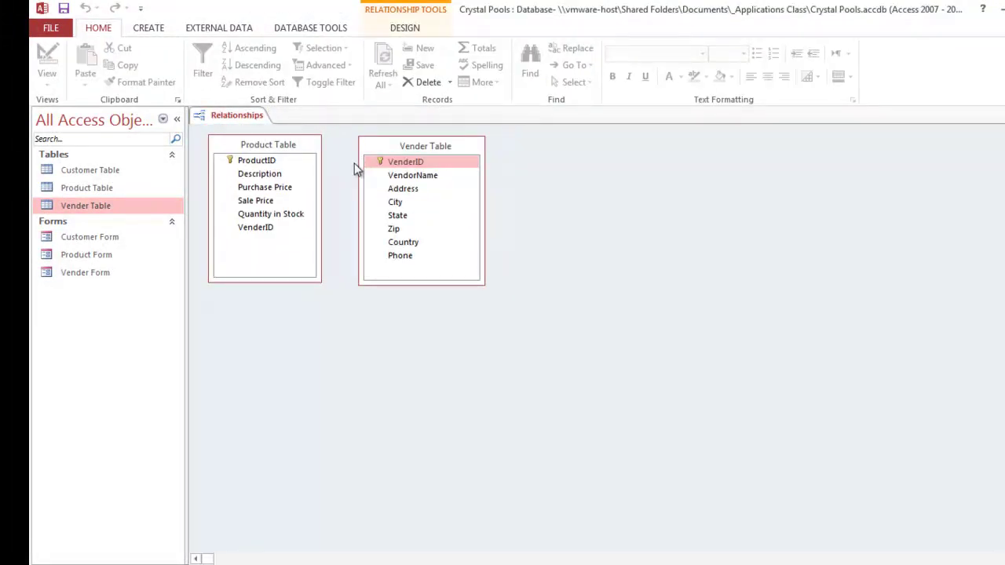
Relate VenderID in the Vender Table to VenderID in the Product Table, with referential integrity enforced
left_click_drag(390, 151, 402, 150)
left_click(290, 148)
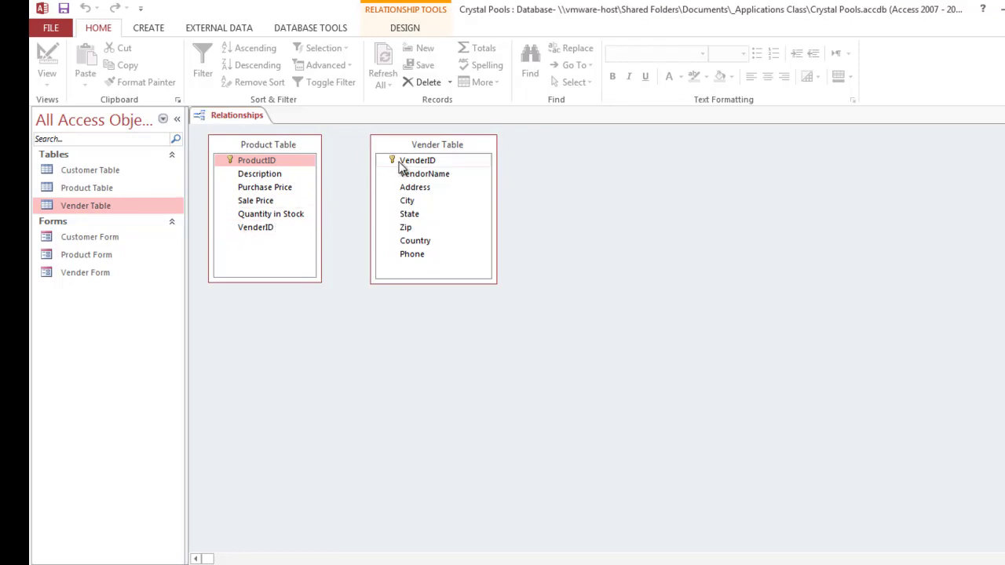
left_click_drag(401, 166, 263, 229)
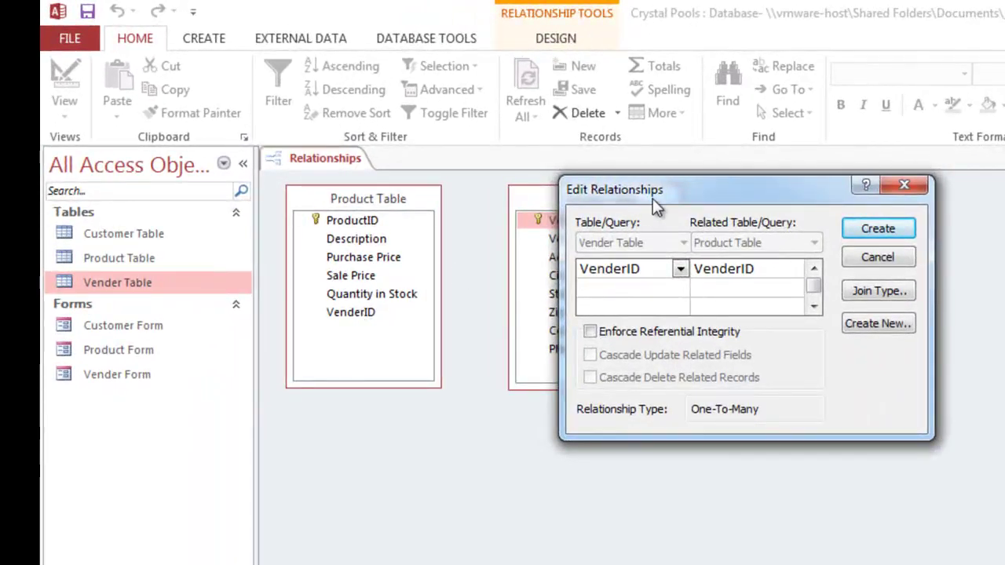
left_click_drag(664, 187, 473, 318)
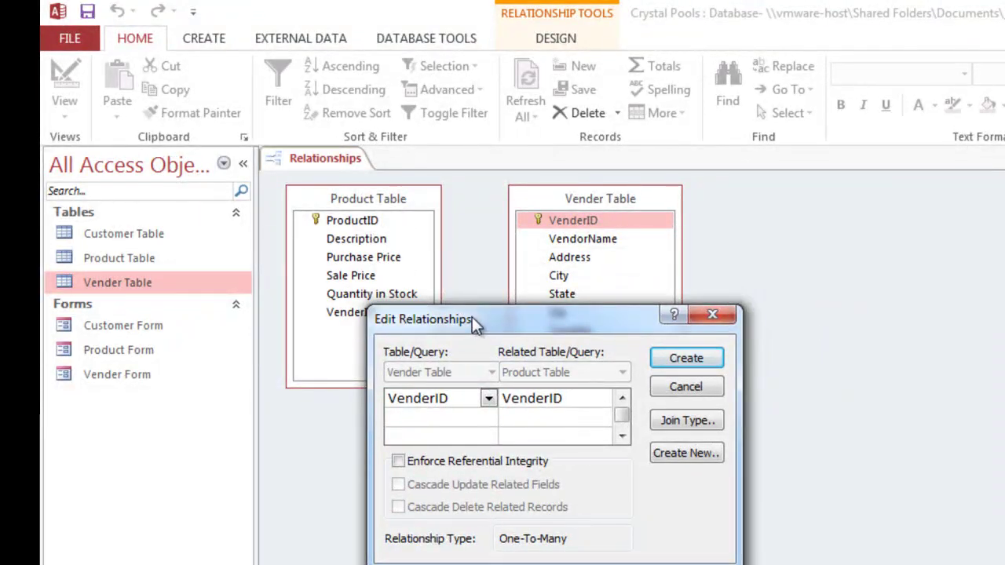
left_click(399, 462)
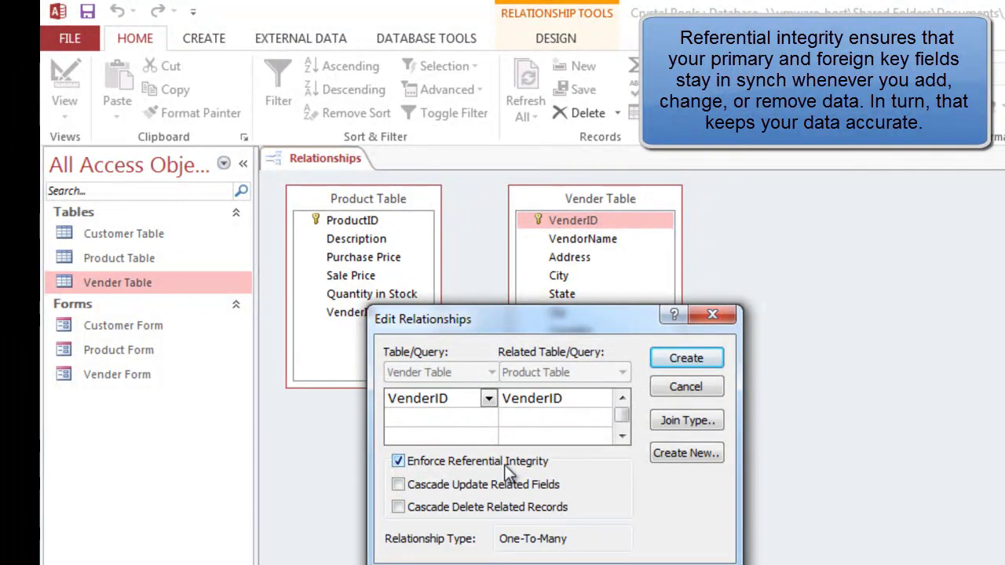
Set the join to include all Vender Table records and only matching Product Table records, and create the relationship
left_click(712, 421)
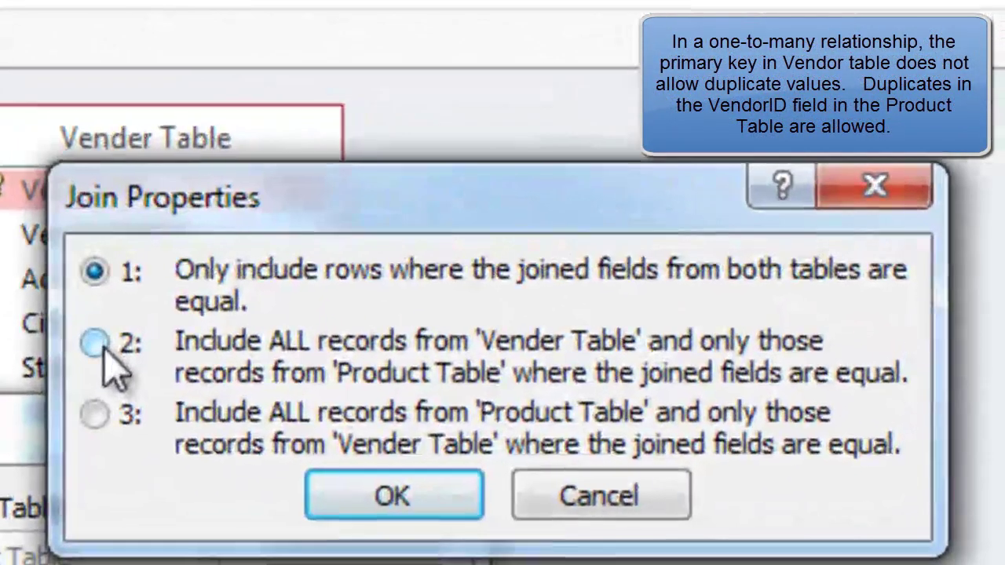
left_click(105, 354)
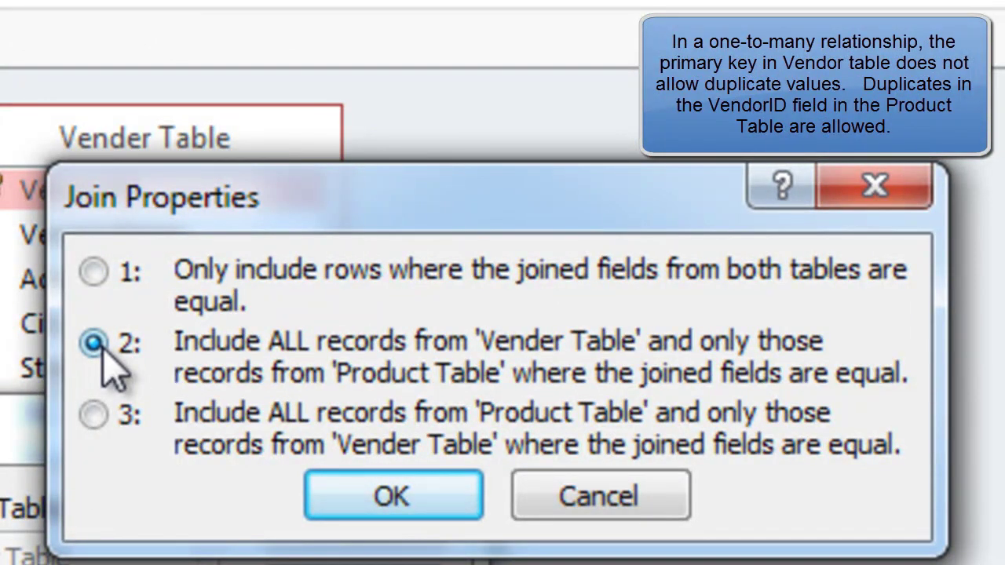
left_click(392, 495)
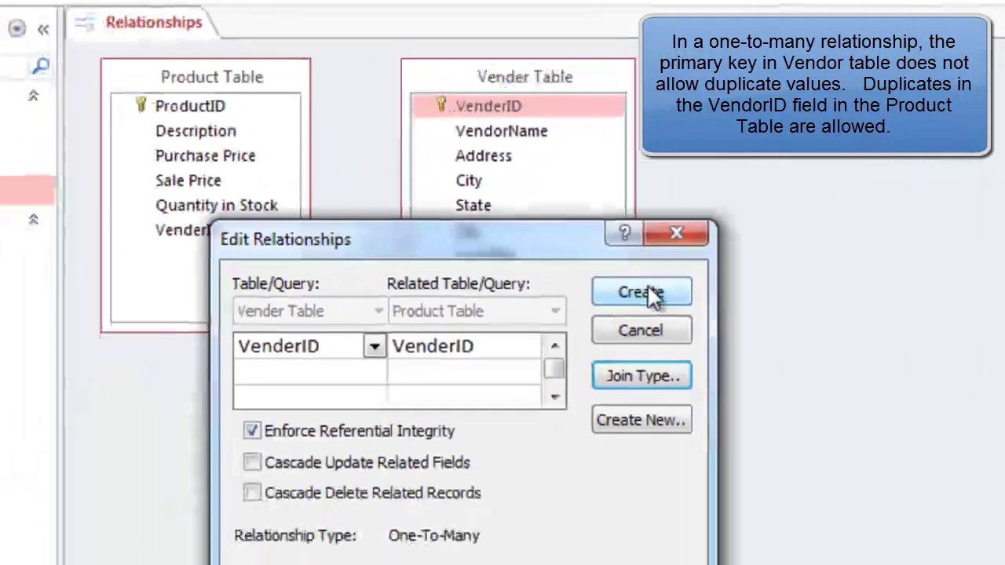
left_click(439, 471)
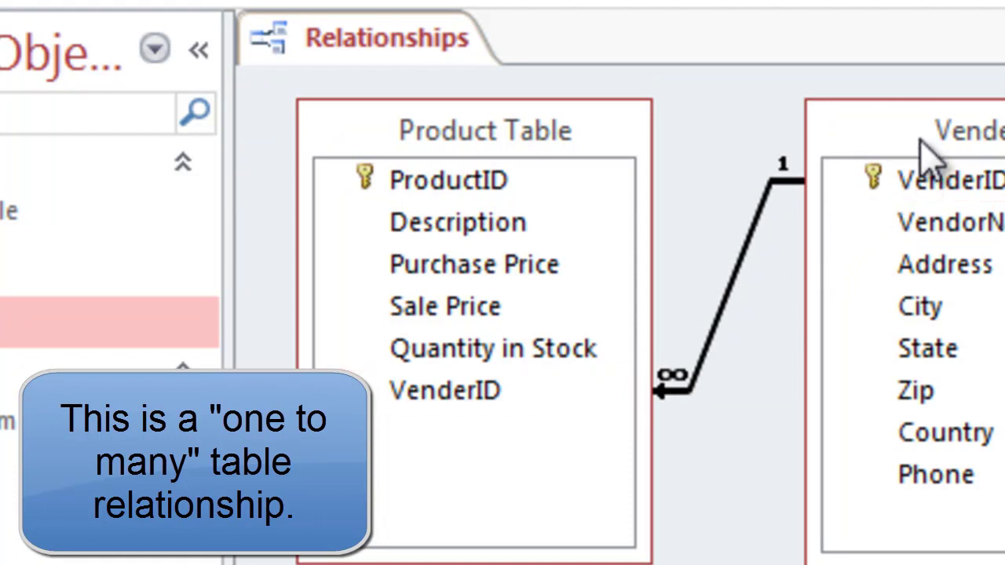
Shift the Vender Table box slightly in the relationship diagram and save the layout
left_click_drag(922, 155, 929, 162)
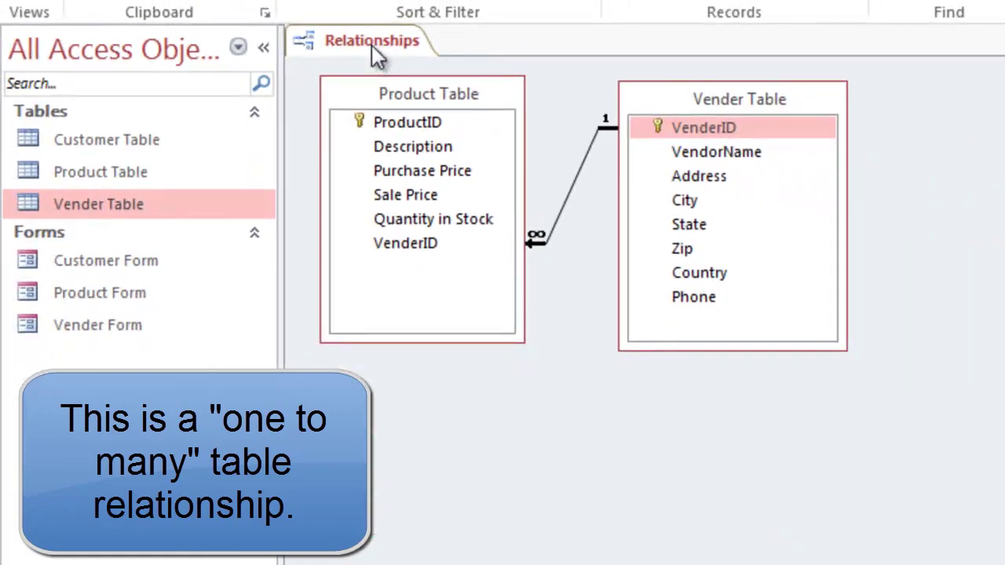
right_click(388, 46)
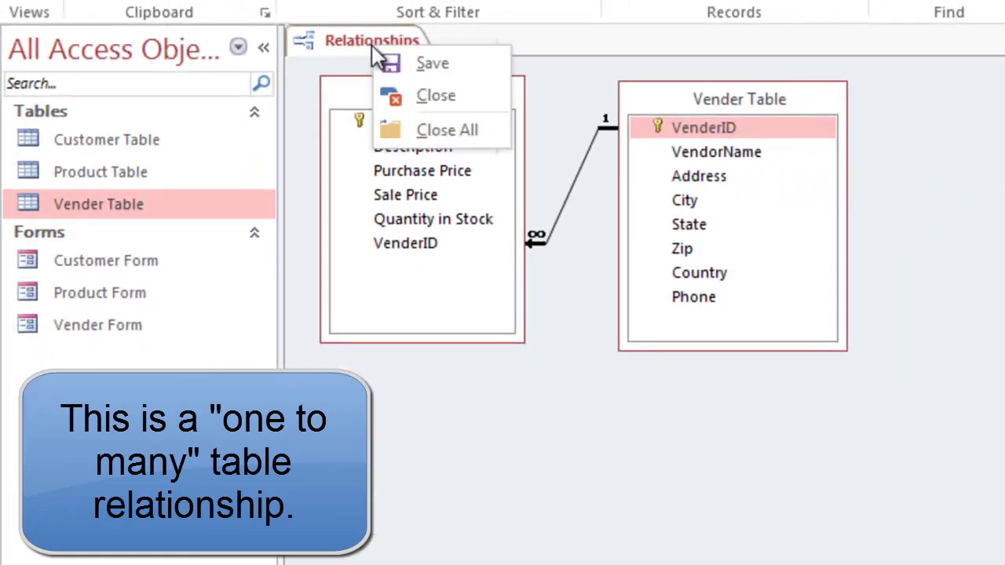
left_click(400, 64)
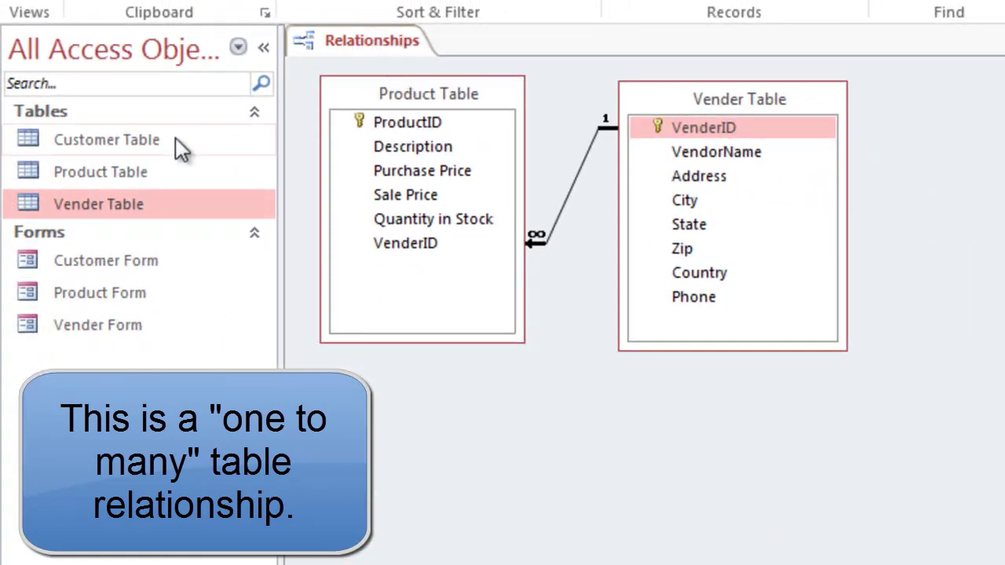
Open the Vender Table and examine the related products of Bostom Chemicals, Plastic Stuff Inc. and Aqua Mechanics, collapsing each list again
double_click(91, 207)
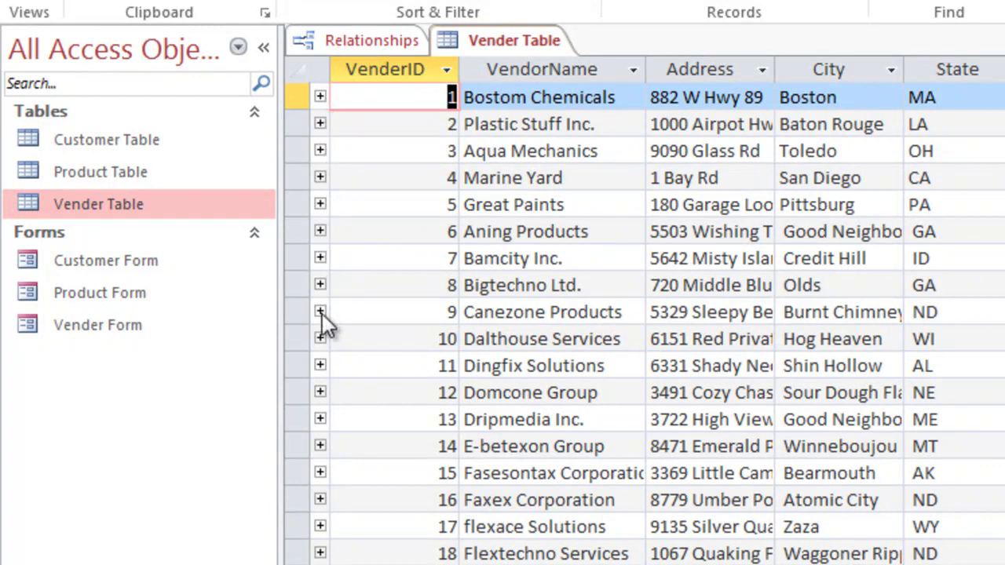
left_click(321, 97)
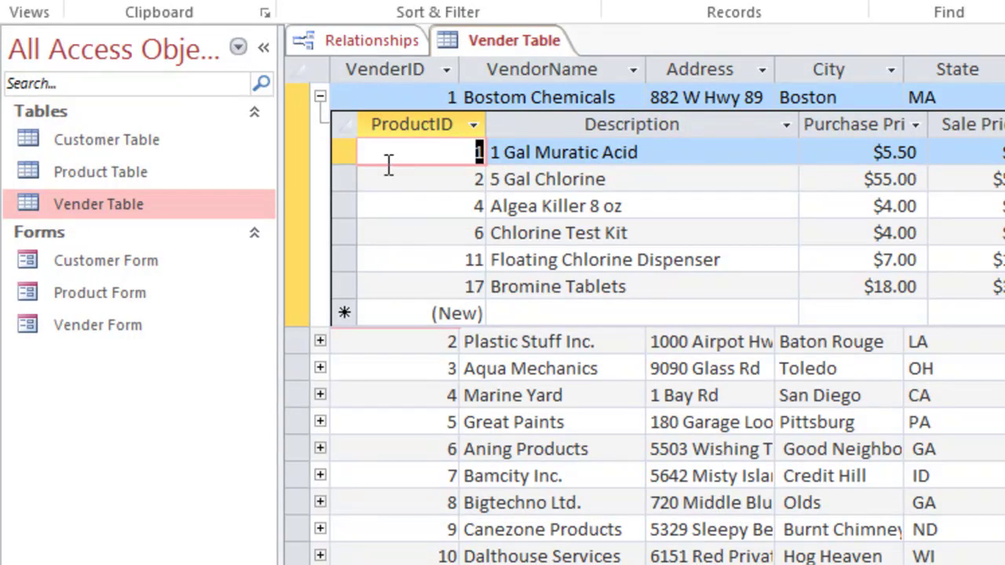
left_click(320, 96)
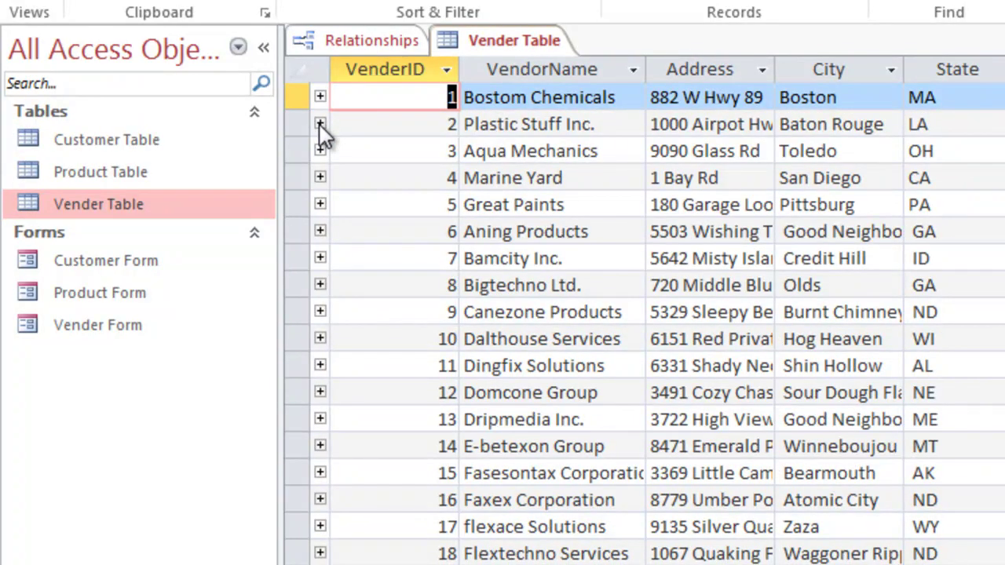
left_click(320, 124)
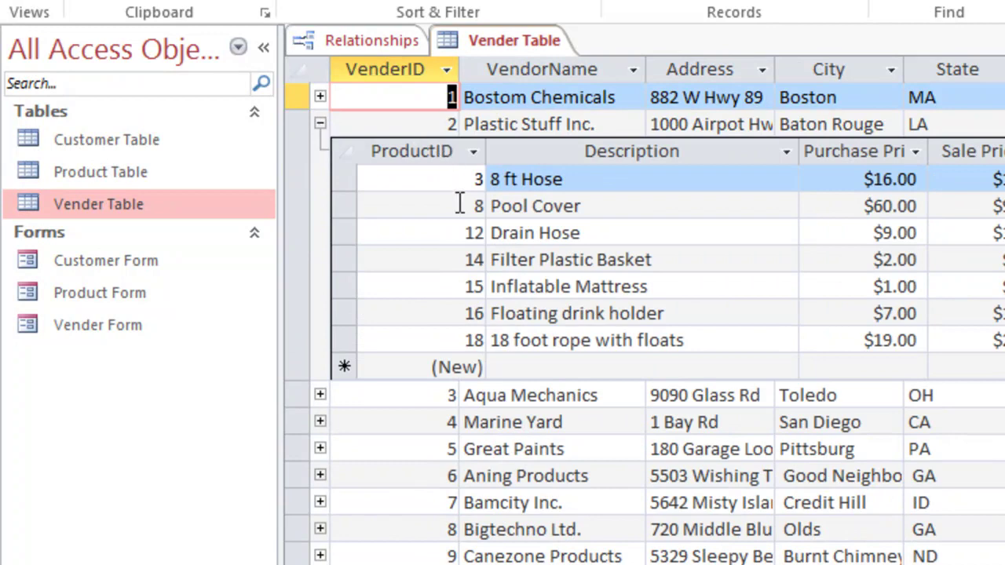
left_click(319, 124)
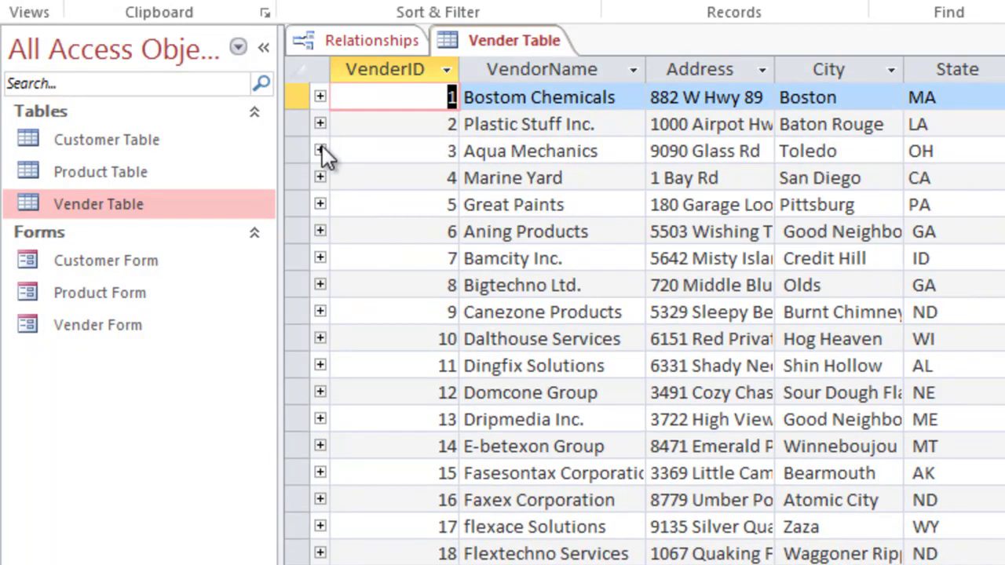
left_click(320, 150)
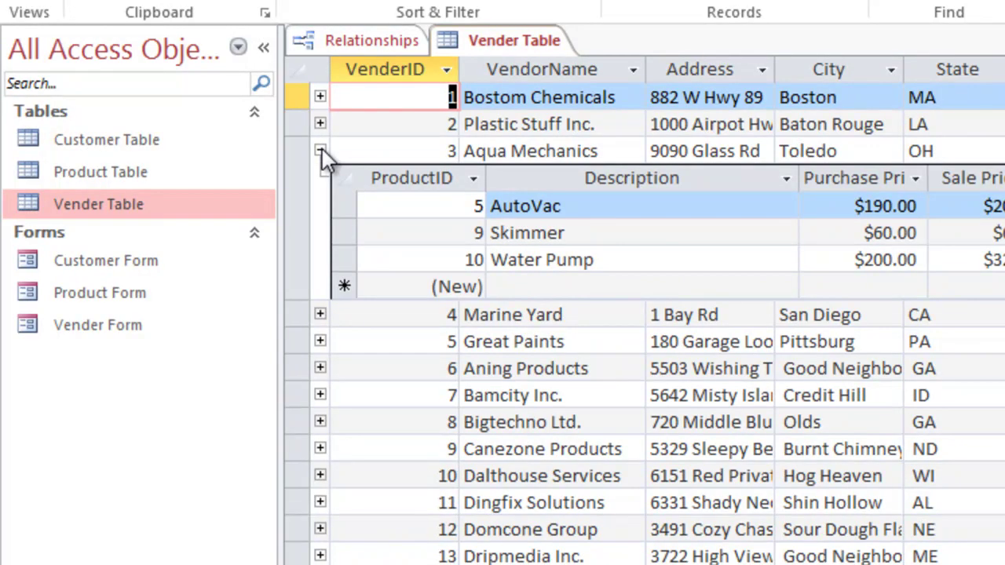
left_click(320, 150)
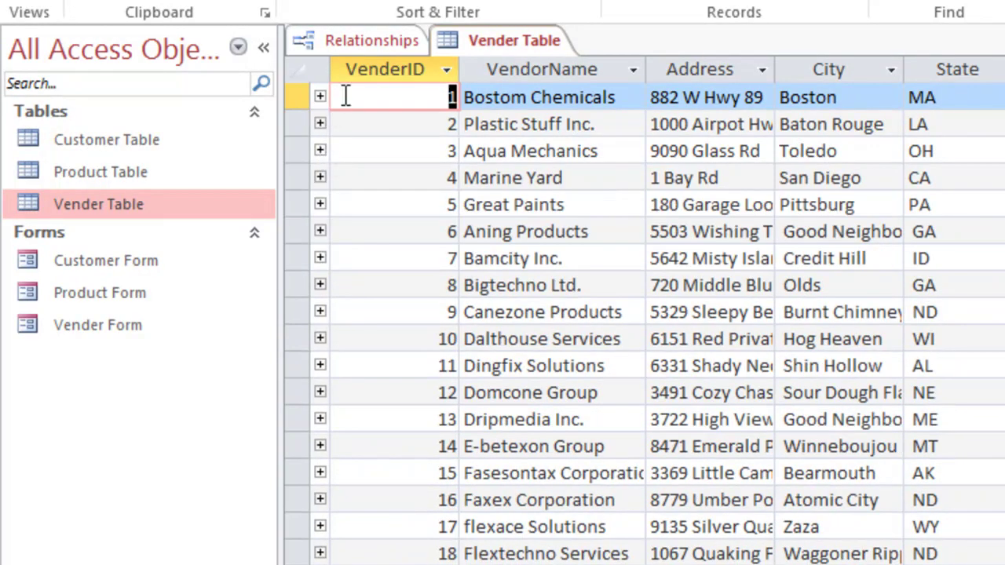
Review the VenderID link between the two tables in the relationship diagram, and return to the Vender Table
left_click(352, 41)
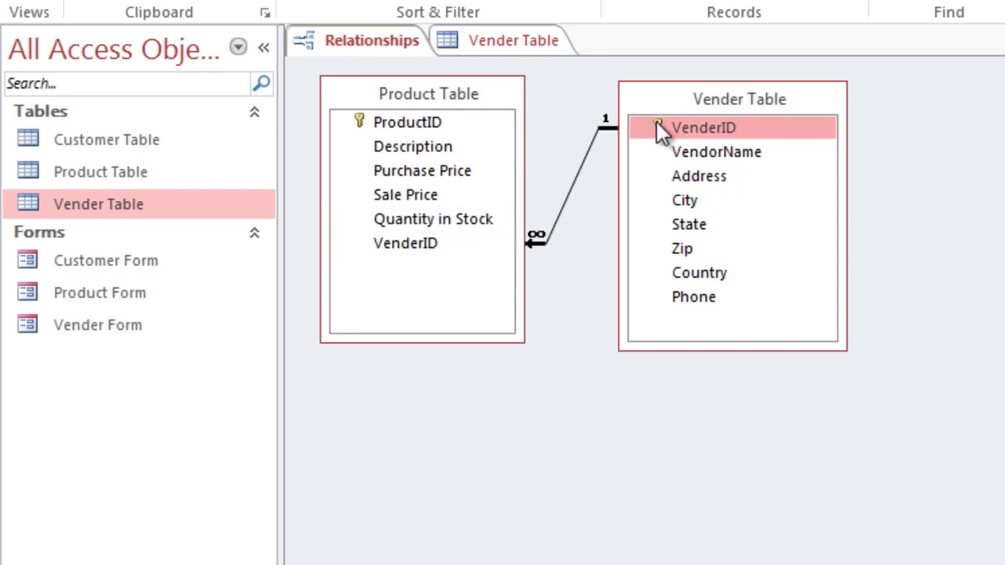
left_click_drag(656, 128, 561, 220)
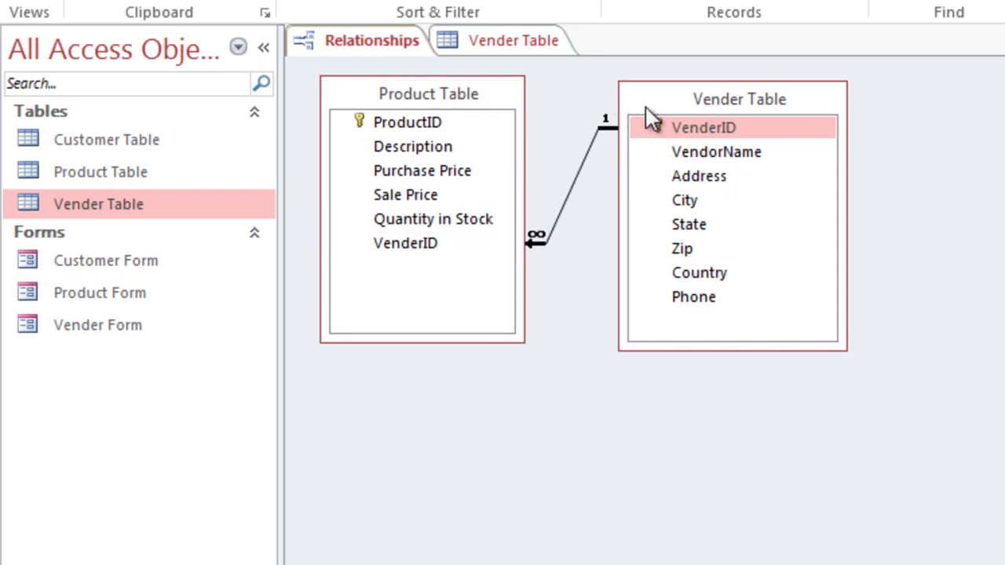
left_click(529, 43)
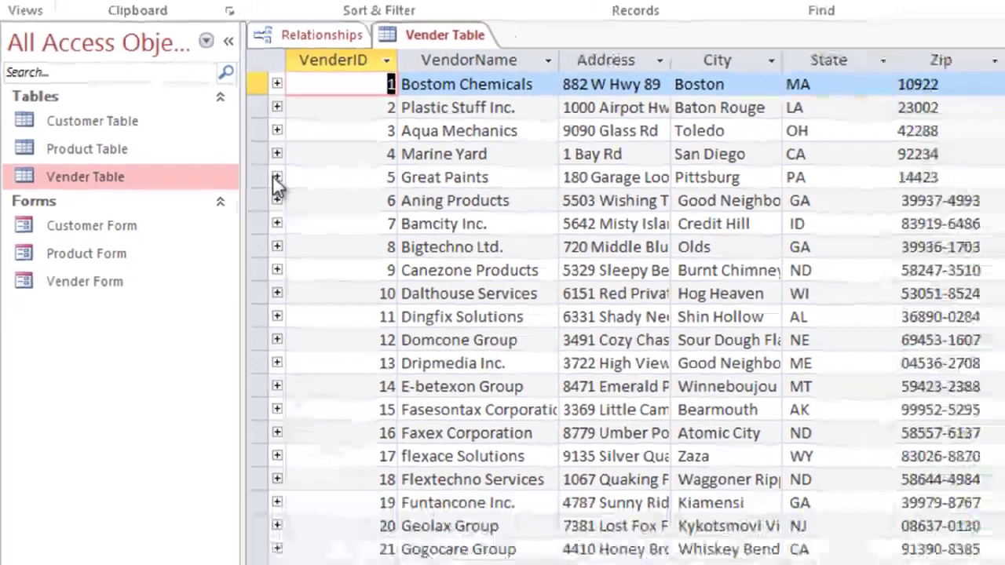
Examine the related products of Great Paints, Gogocare Group and itelectronics Solutions in the Vender Table, collapsing each list again
left_click(320, 204)
left_click(320, 204)
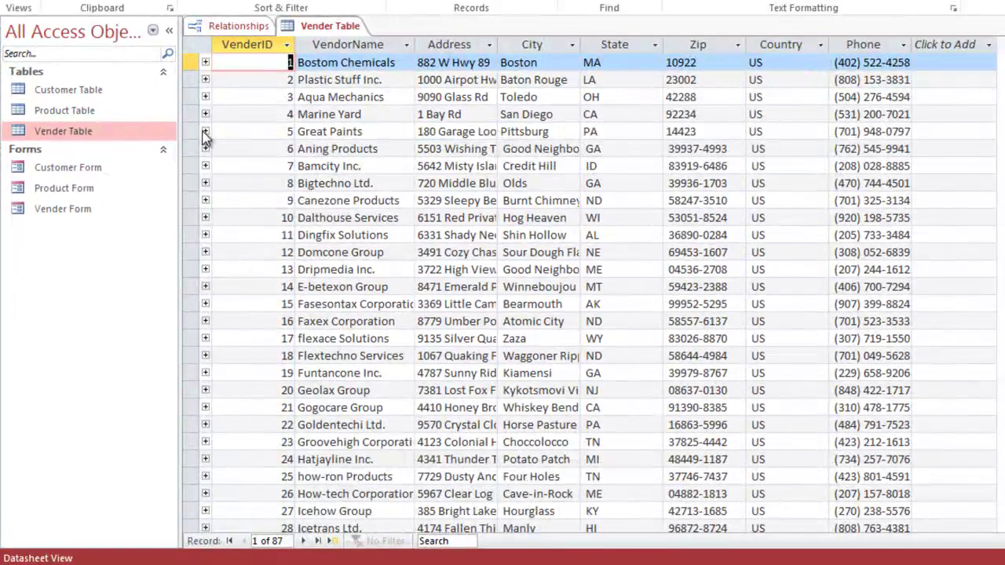
left_click(205, 408)
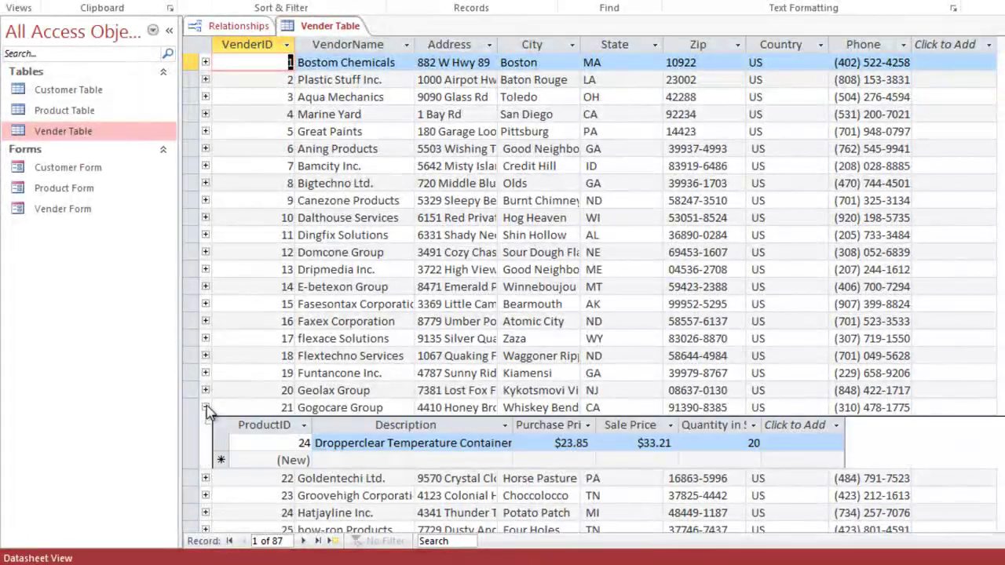
left_click(205, 408)
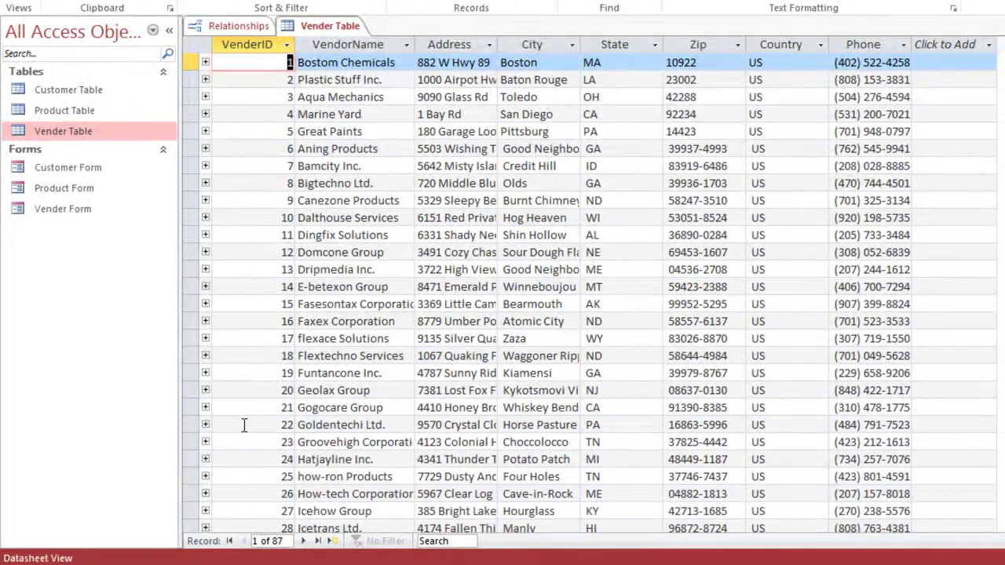
scroll(243, 425, "down", 3)
left_click(207, 408)
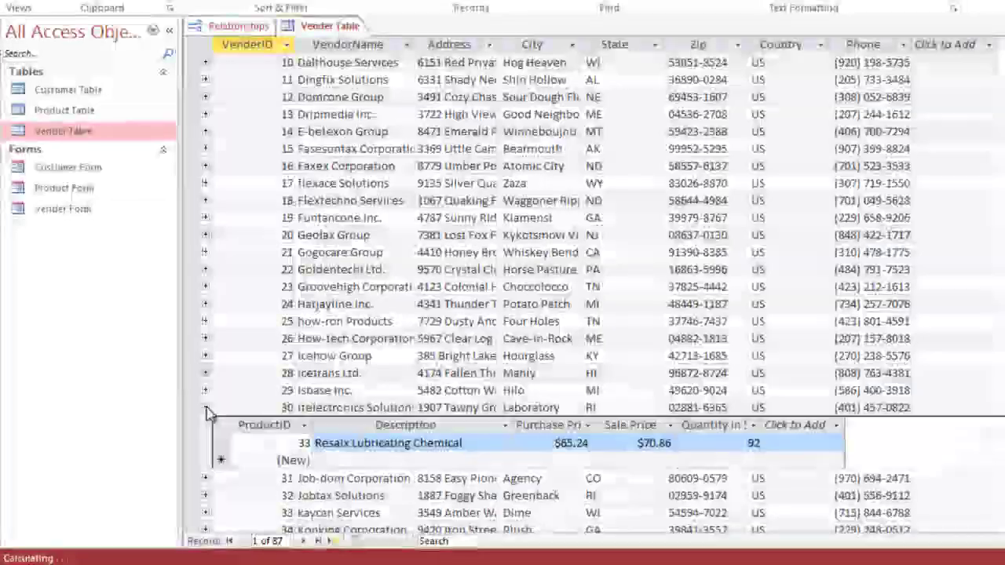
left_click(207, 408)
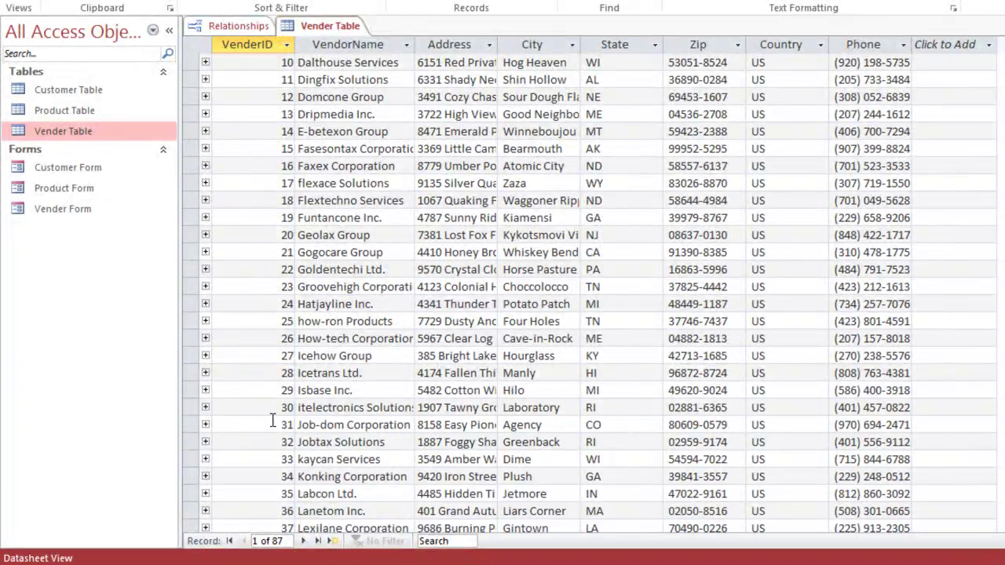
Check the related products of Zapcare Group near the end of the Vender Table, and return to the first records
scroll(273, 421, "down", 11)
scroll(272, 420, "down", 9)
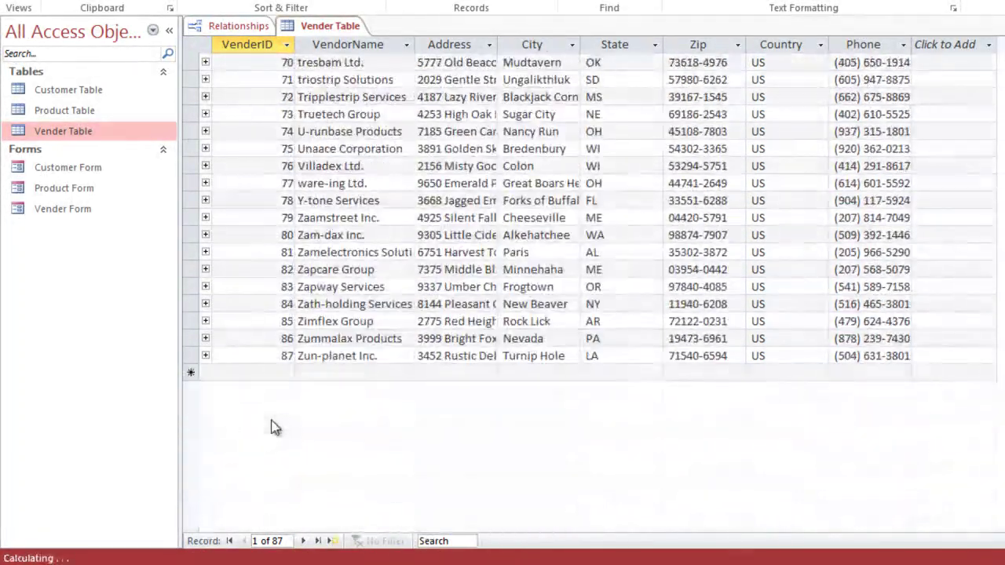
left_click(206, 271)
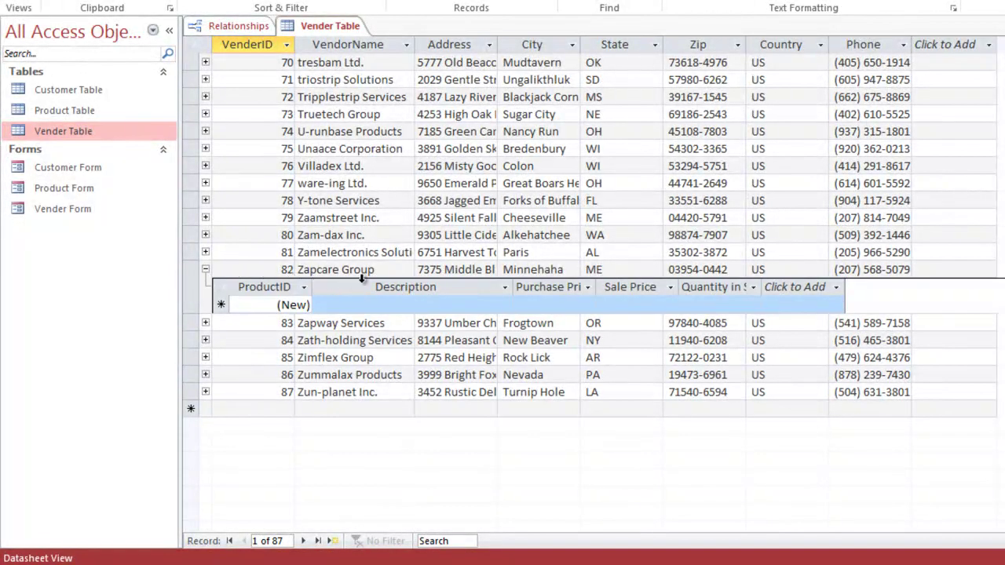
left_click(206, 270)
scroll(293, 230, "up", 19)
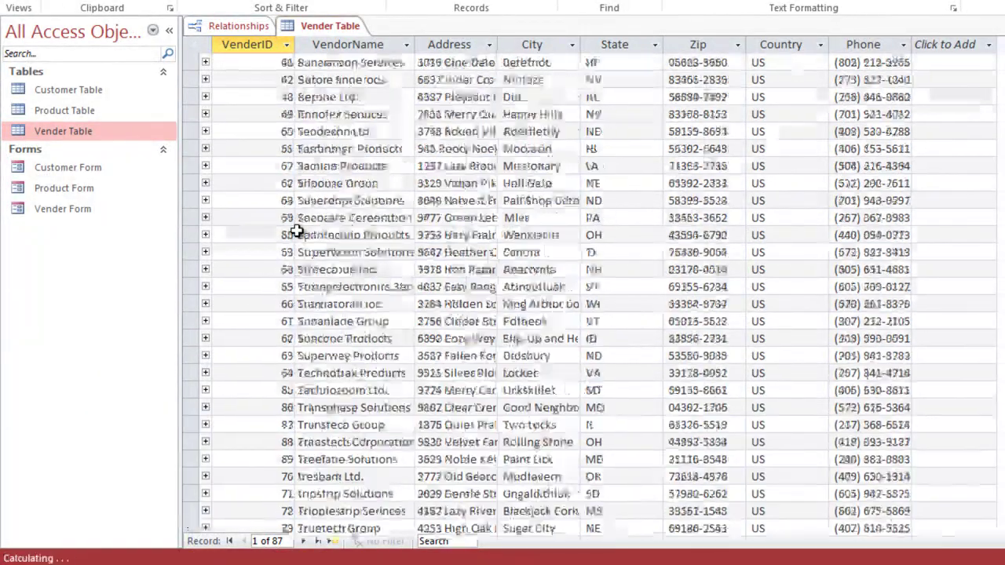
scroll(295, 231, "up", 4)
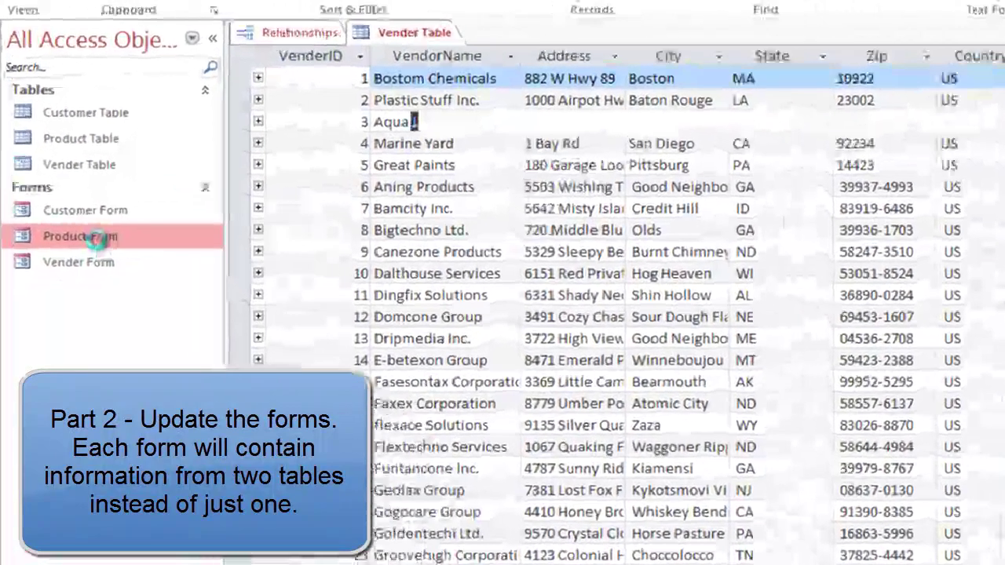
Open the Product Form, browse through its records to check the VenderID shown for each product, and close the form
double_click(77, 189)
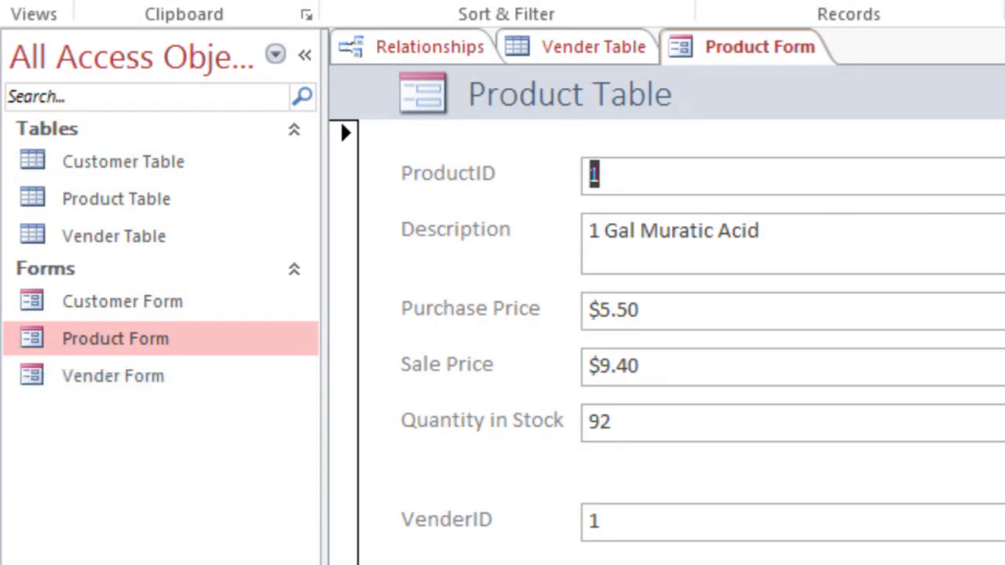
key("Page_Down")
key("Page_Down")
key("Page_Down")
key("Page_Down")
key("Page_Down")
key("Page_Down")
key("Page_Down")
key("Page_Down")
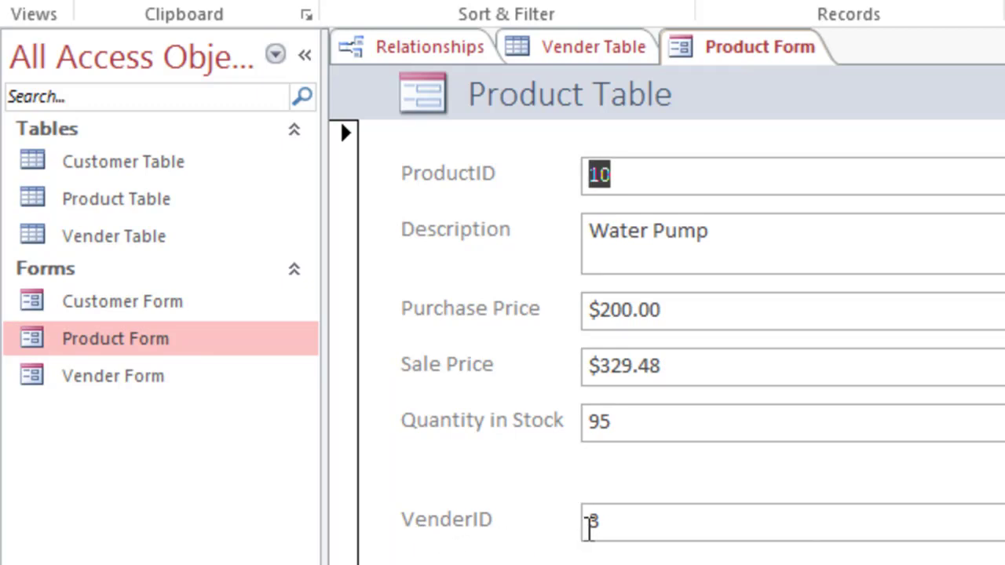
key("Page_Down")
key("Page_Down")
key("Page_Down")
key("Page_Down")
key("Page_Down")
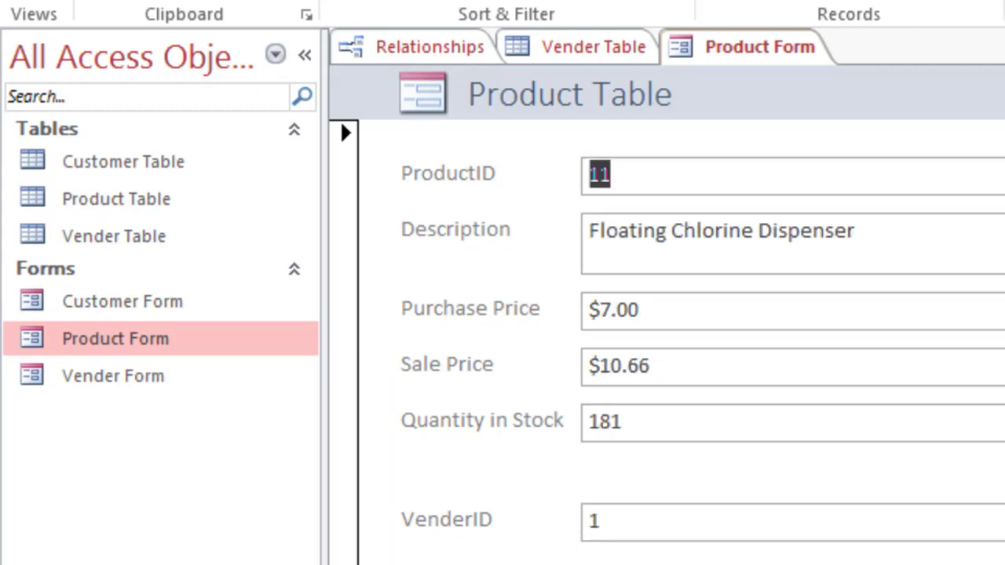
key("Page_Down")
key("Page_Down")
key("Page_Down")
key("Page_Down")
key("Page_Down")
key("Page_Down")
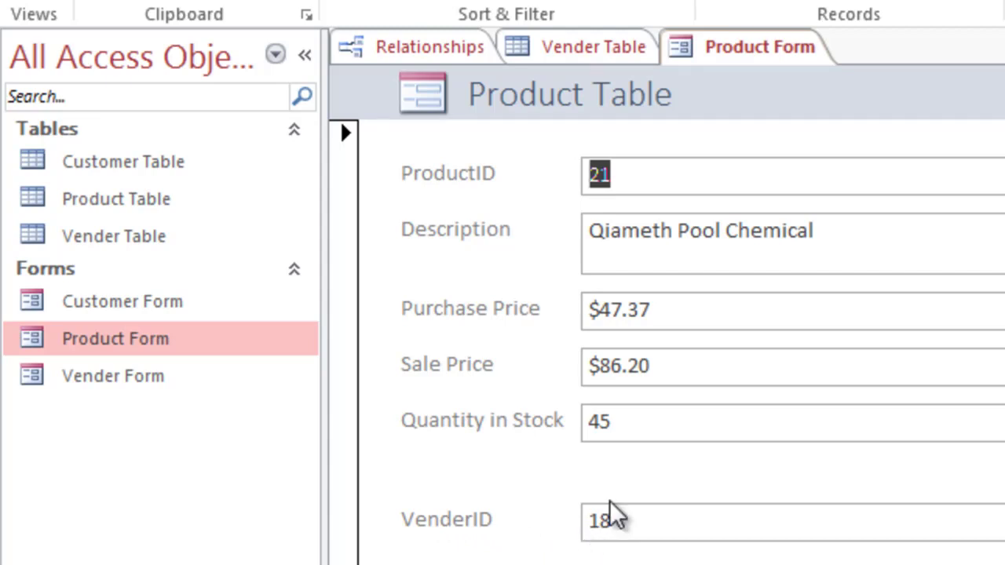
right_click(754, 48)
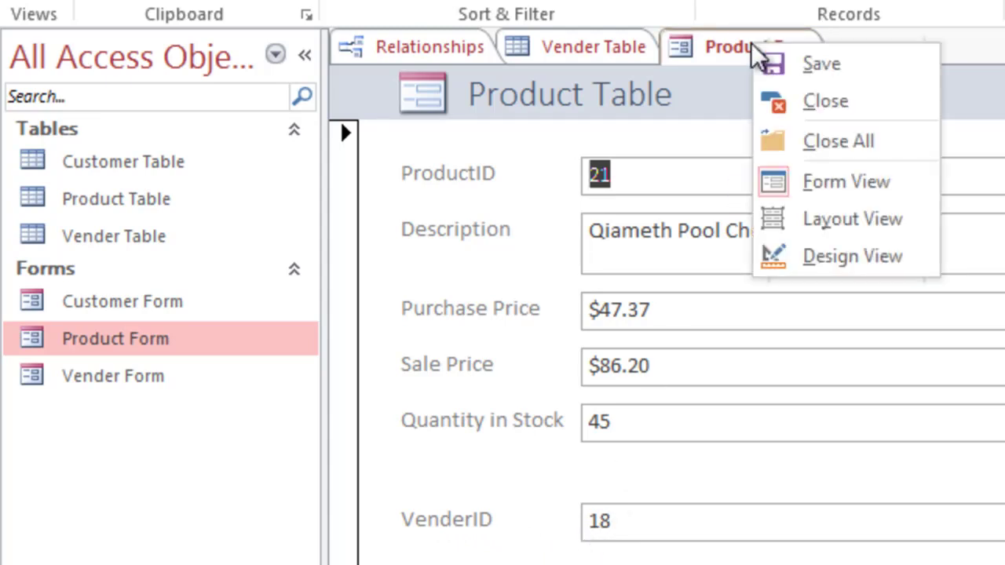
left_click(788, 100)
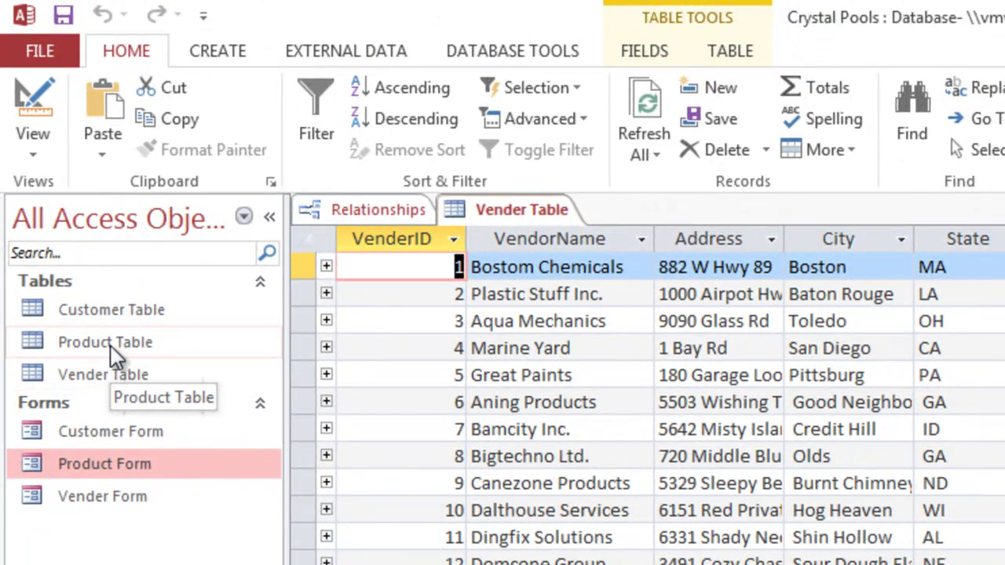
Start a new form with the Form Wizard based on the Product Table and include all of its fields
left_click(111, 346)
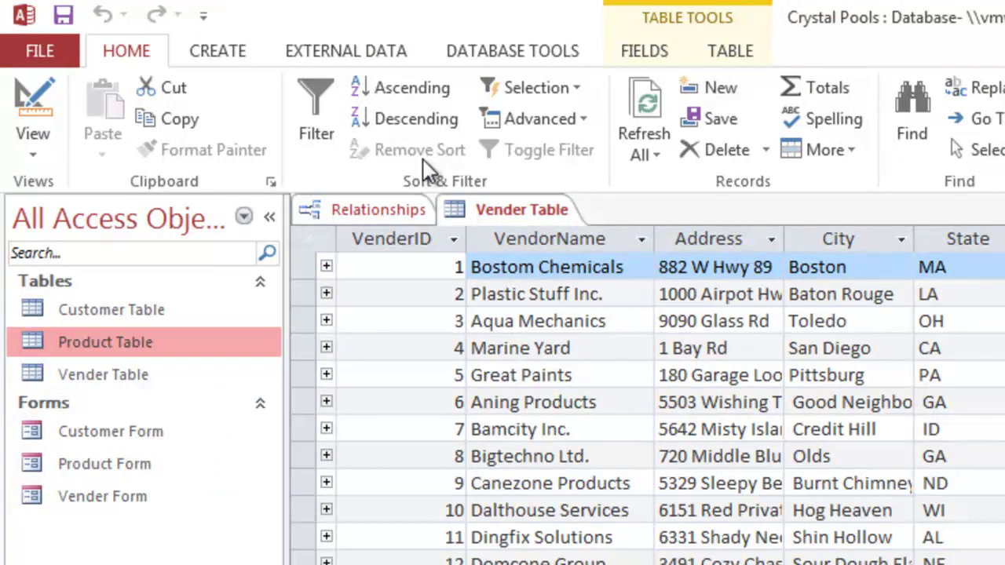
left_click(218, 52)
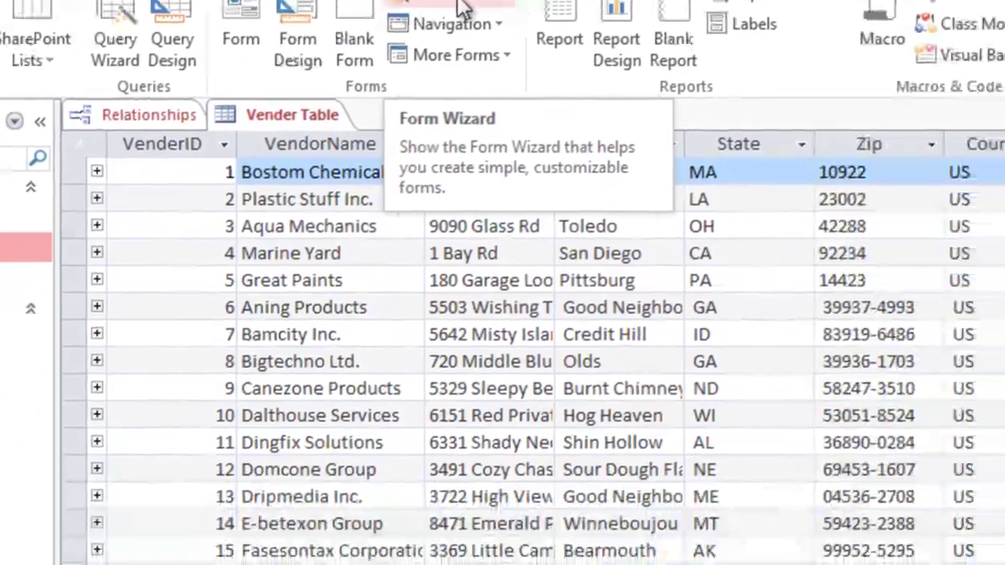
left_click(686, 89)
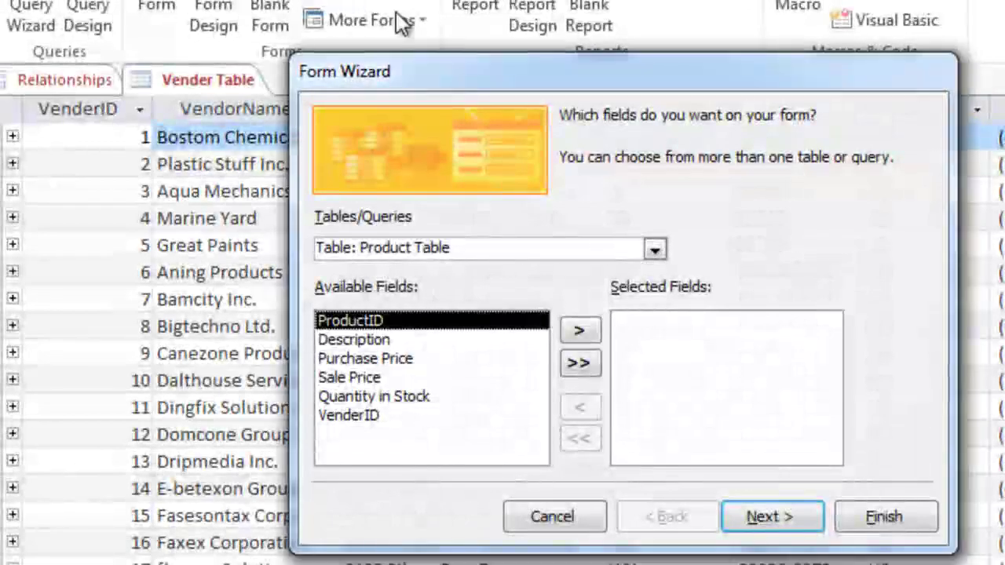
left_click_drag(418, 70, 161, 50)
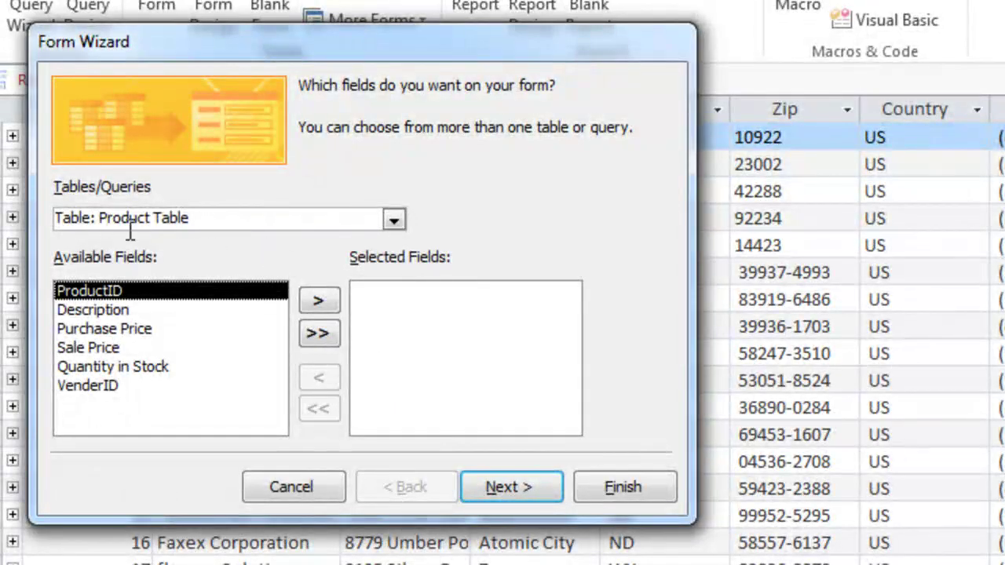
left_click(319, 335)
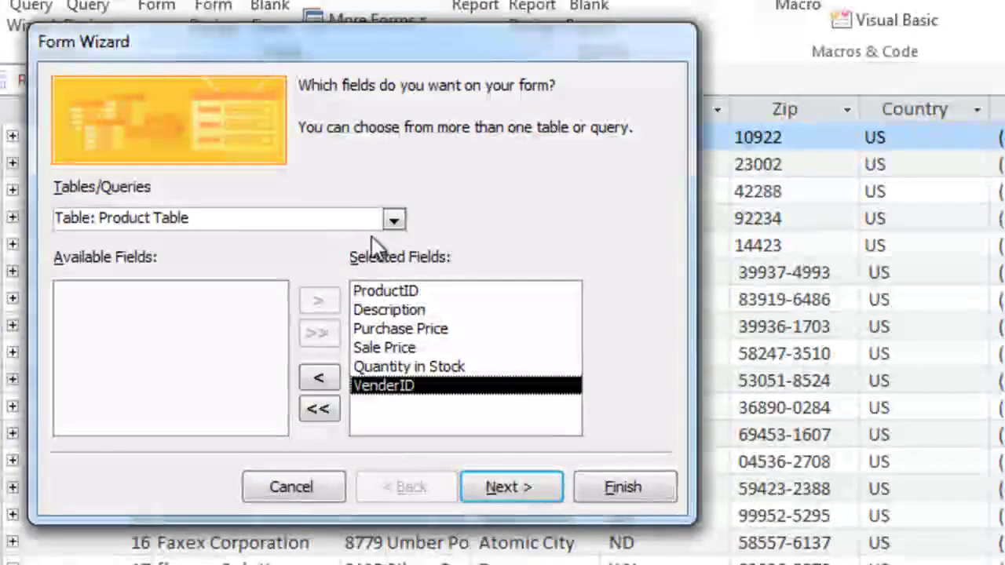
Add the VendorName field from the Vender Table to the form's selected fields and continue to the data view options
left_click(398, 220)
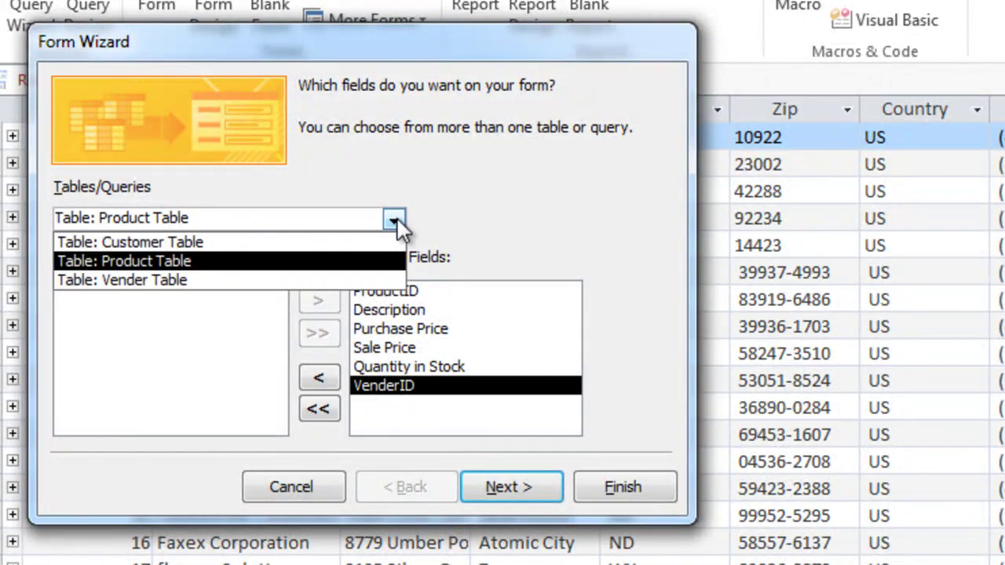
left_click(182, 283)
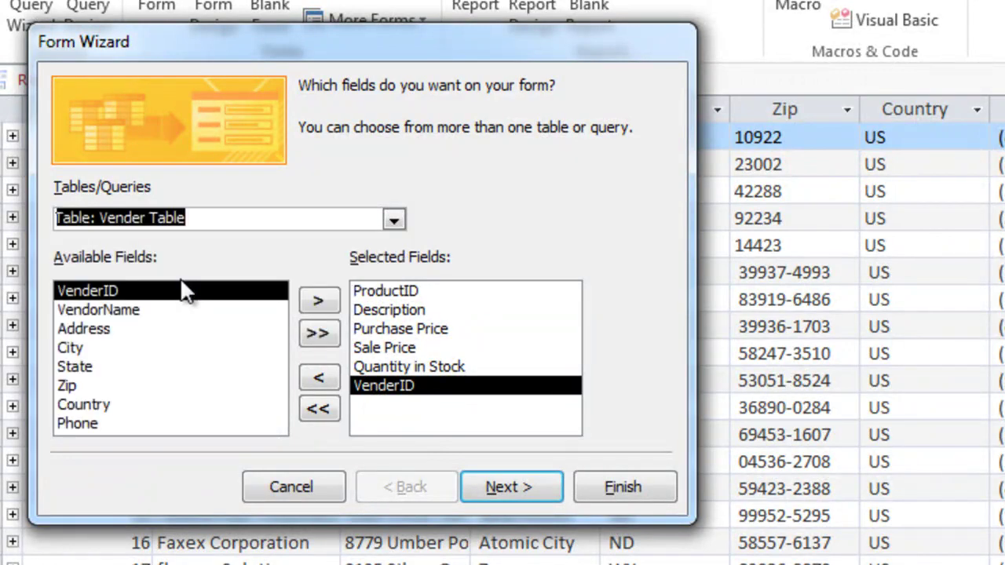
left_click(105, 311)
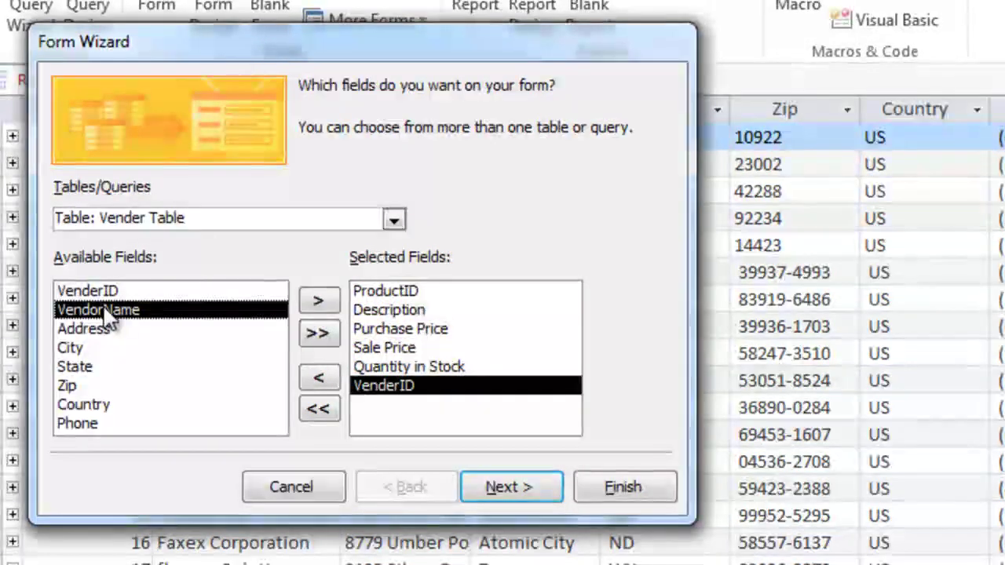
left_click(314, 303)
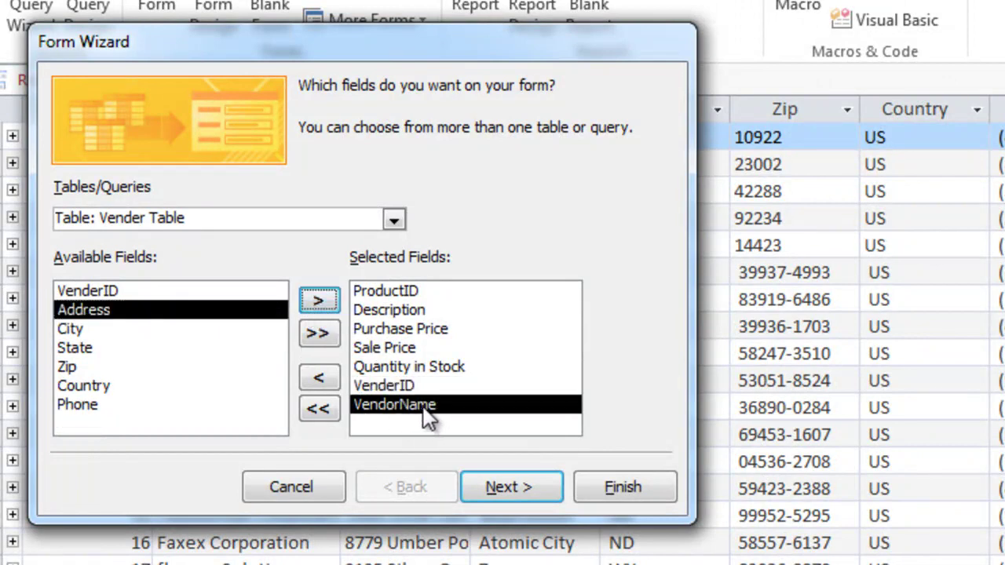
left_click(521, 485)
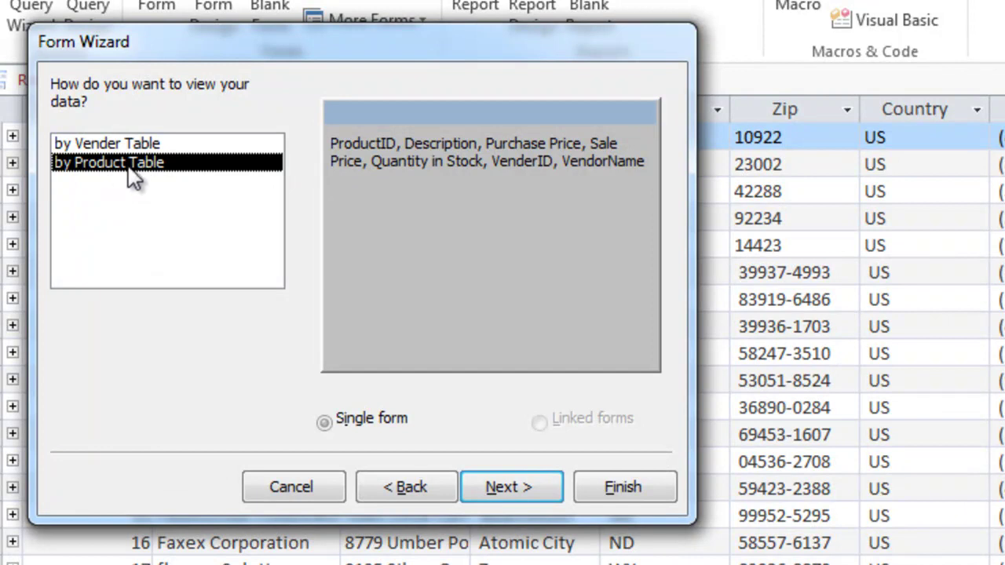
Keep the Product Table view and columnar layout, title the form "Product Form with Vender Name", and finish the wizard
left_click(512, 488)
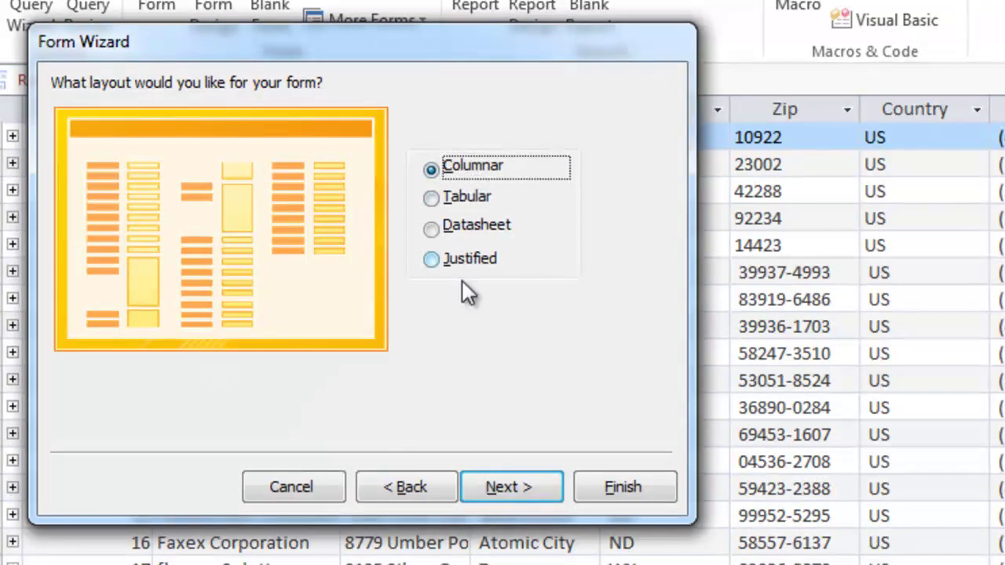
left_click(507, 490)
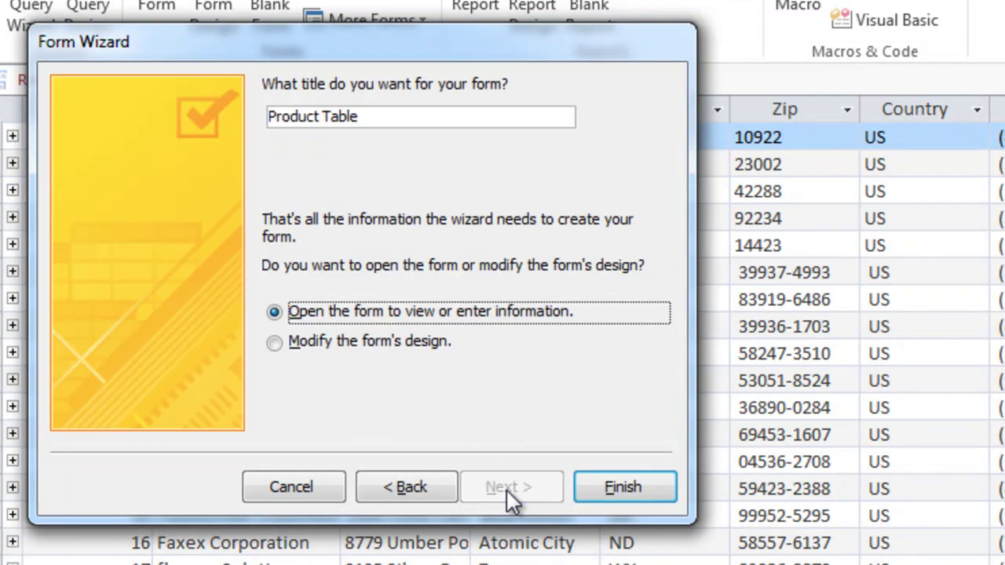
left_click(370, 118)
key("BackSpace")
key("BackSpace")
key("BackSpace")
key("BackSpace")
key("BackSpace")
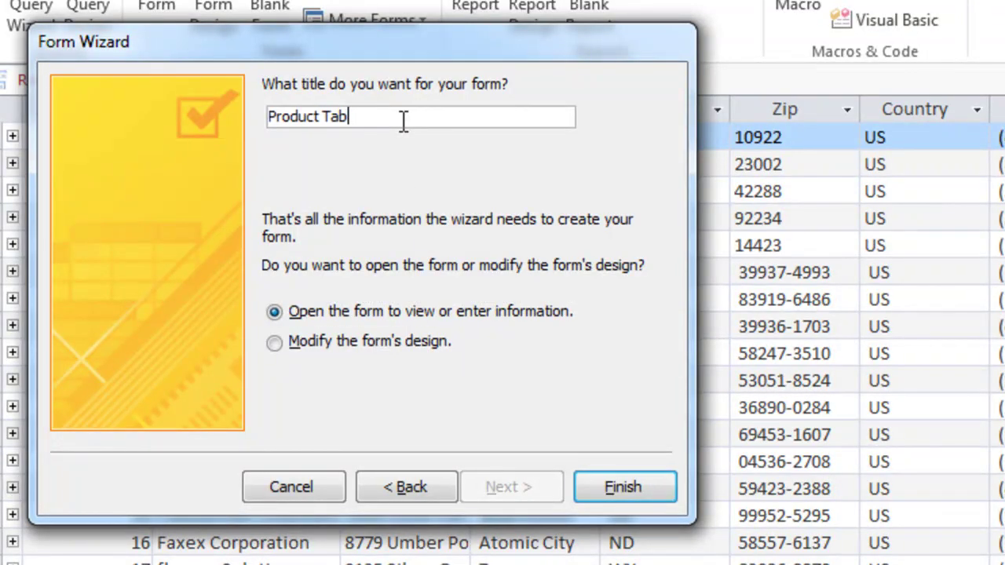
type("f")
type("Form with ")
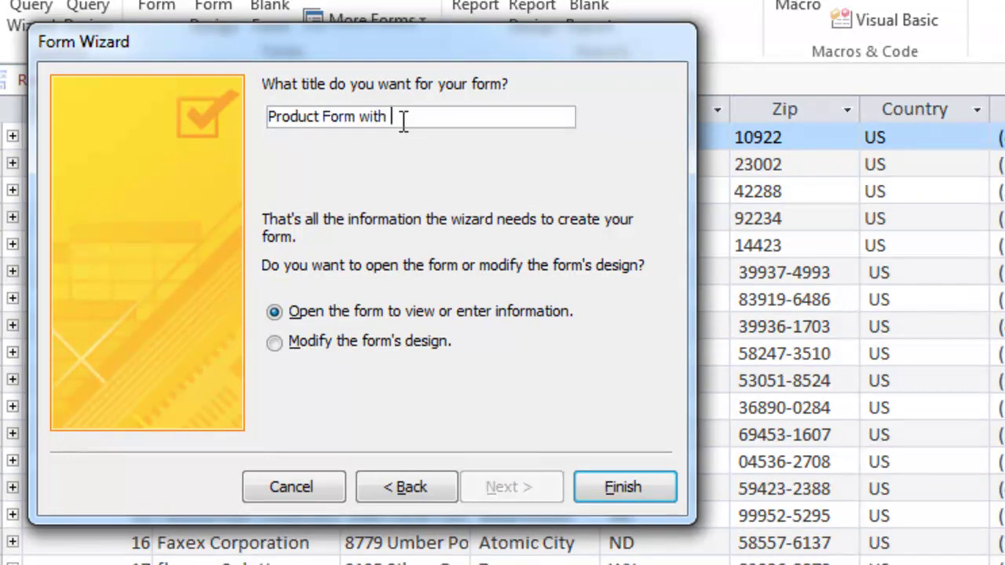
type("Vender Na")
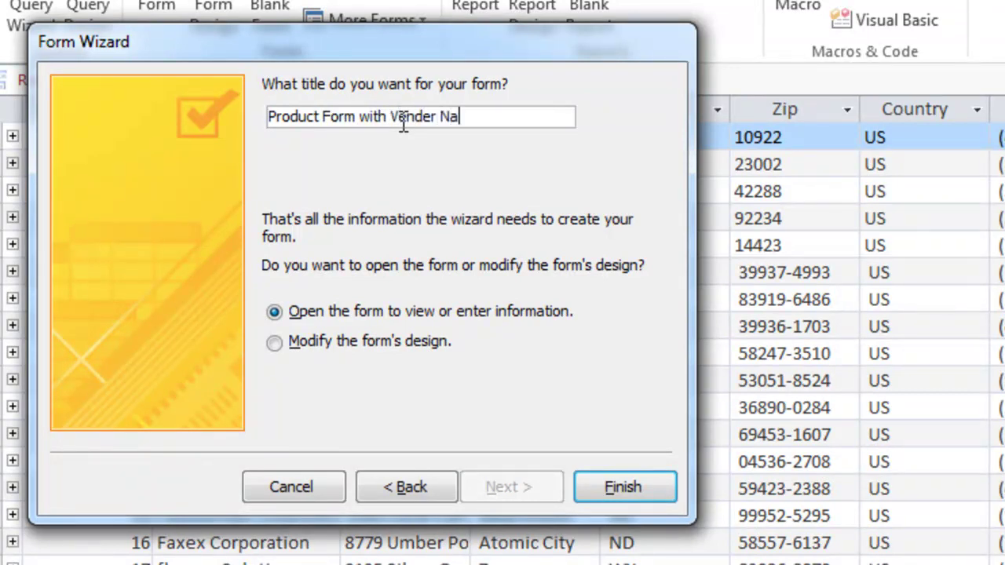
type("me")
left_click(612, 481)
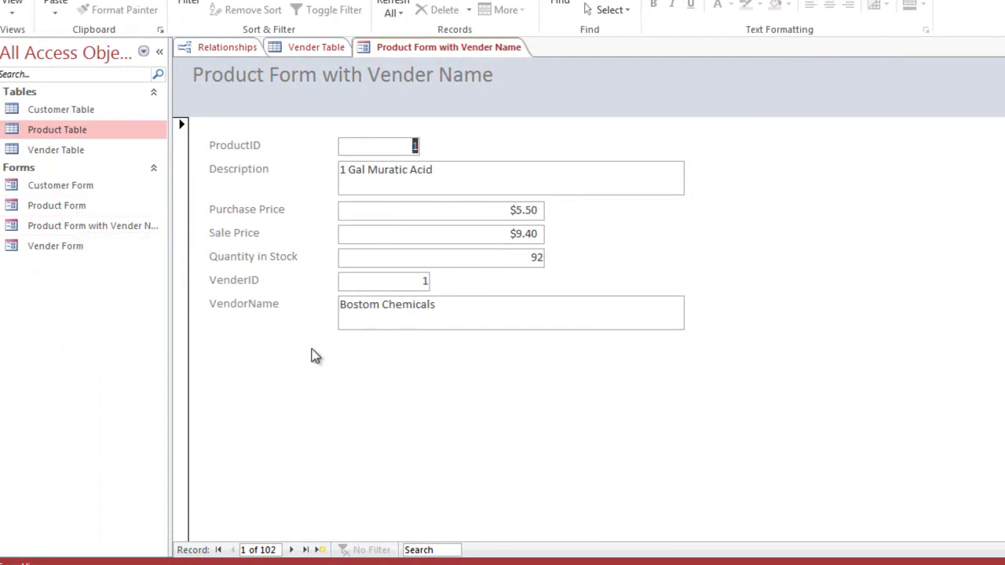
Browse through the records of Product Form with Vender Name to check the vendor name shown for each product, and return to the first record
left_click(292, 550)
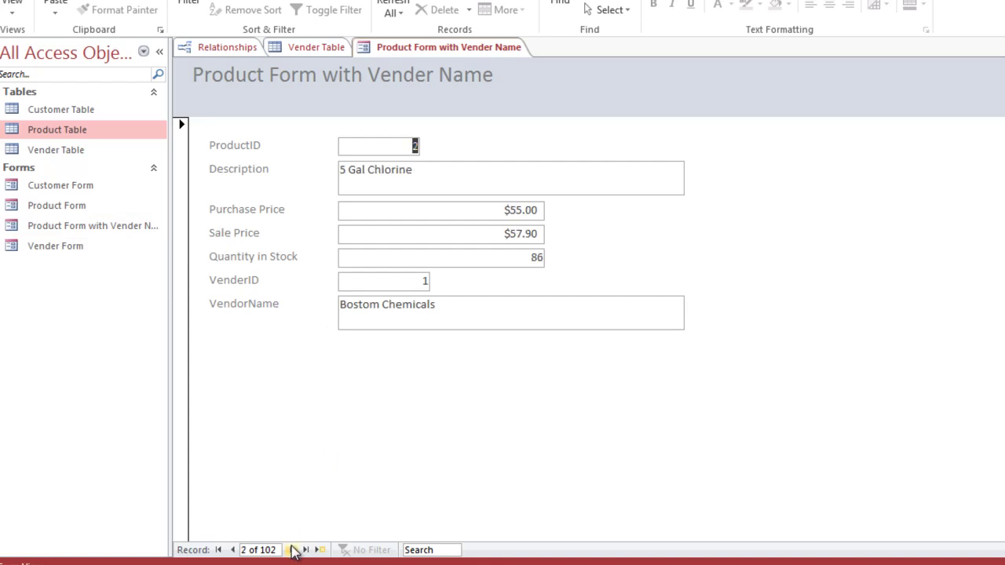
left_click(292, 549)
left_click(292, 549)
left_click(292, 550)
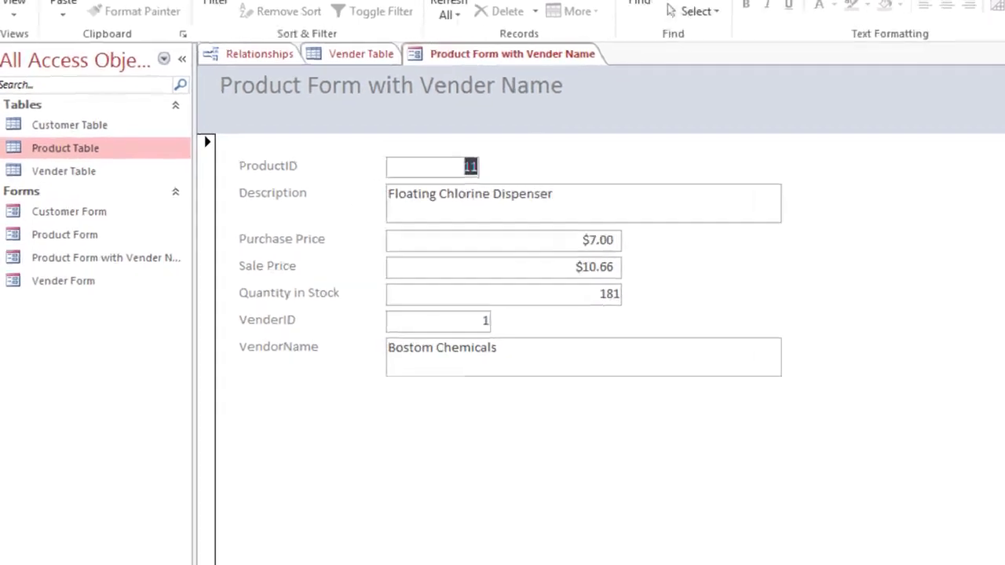
key("Page_Down")
key("Page_Down")
key("Page_Down")
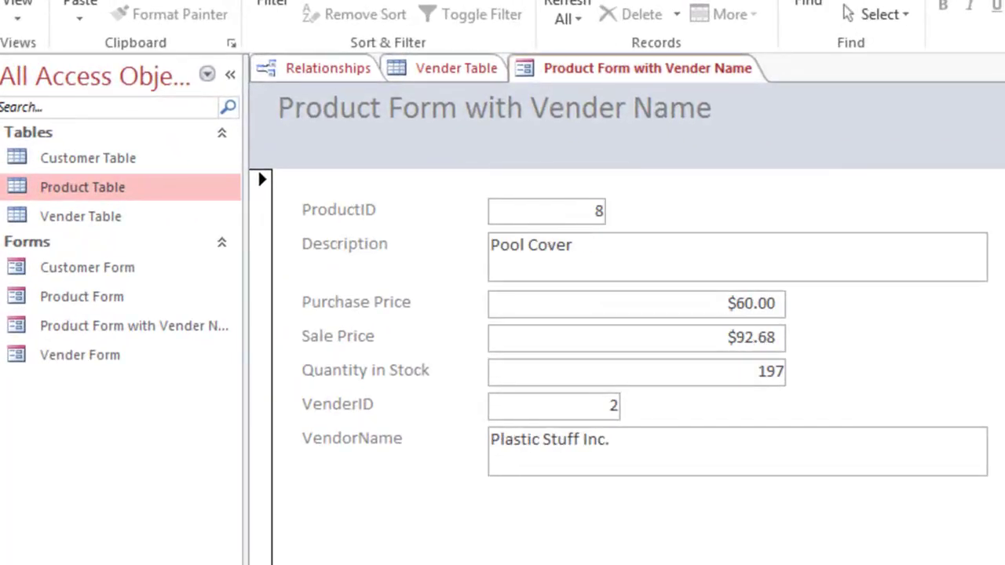
key("Page_Down")
key("Page_Down")
key("Page_Down")
key("Page_Down")
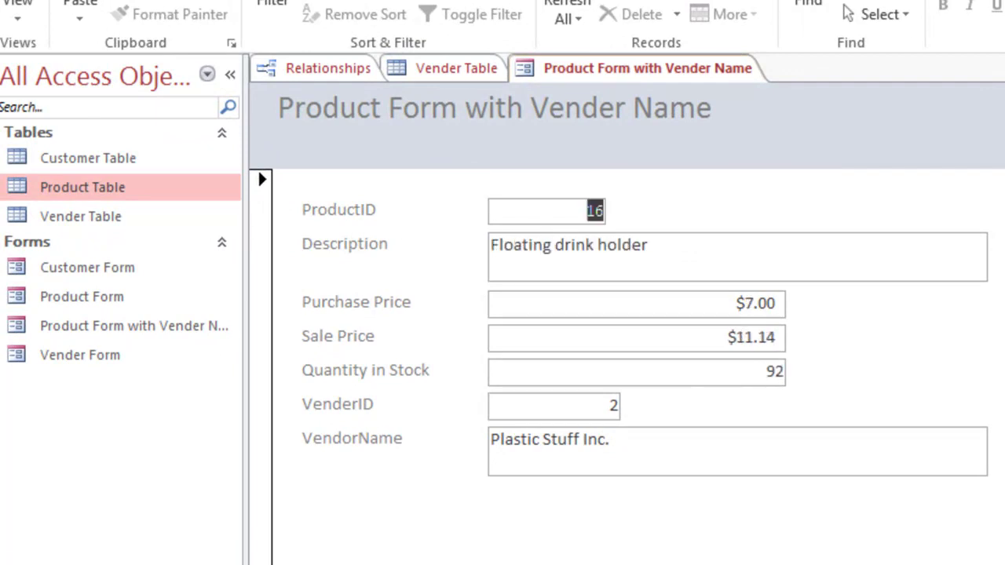
key("Page_Down")
key("Page_Down")
key("Page_Down")
key("Page_Down")
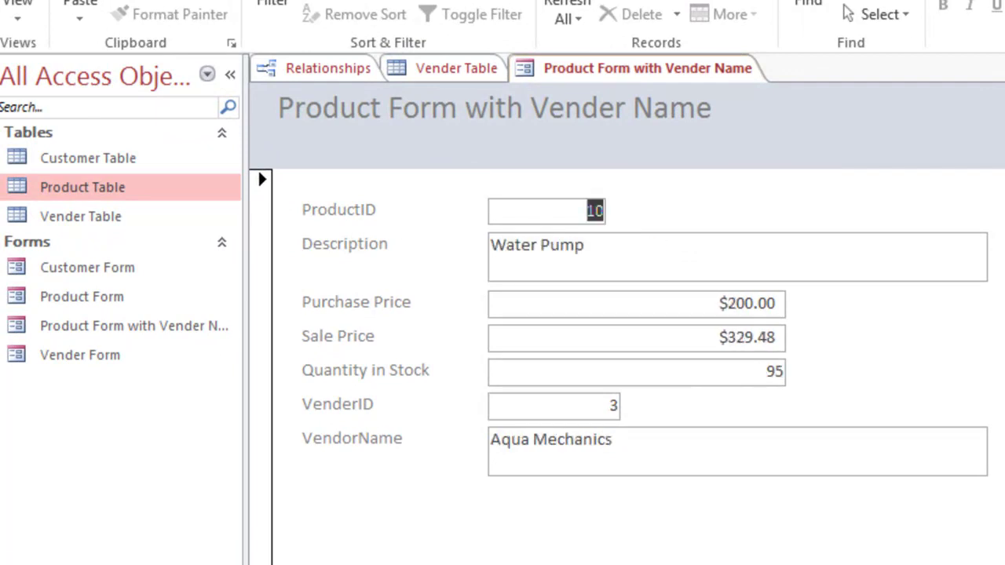
key("Page_Up")
key("Page_Up")
key("Page_Up")
key("Page_Up")
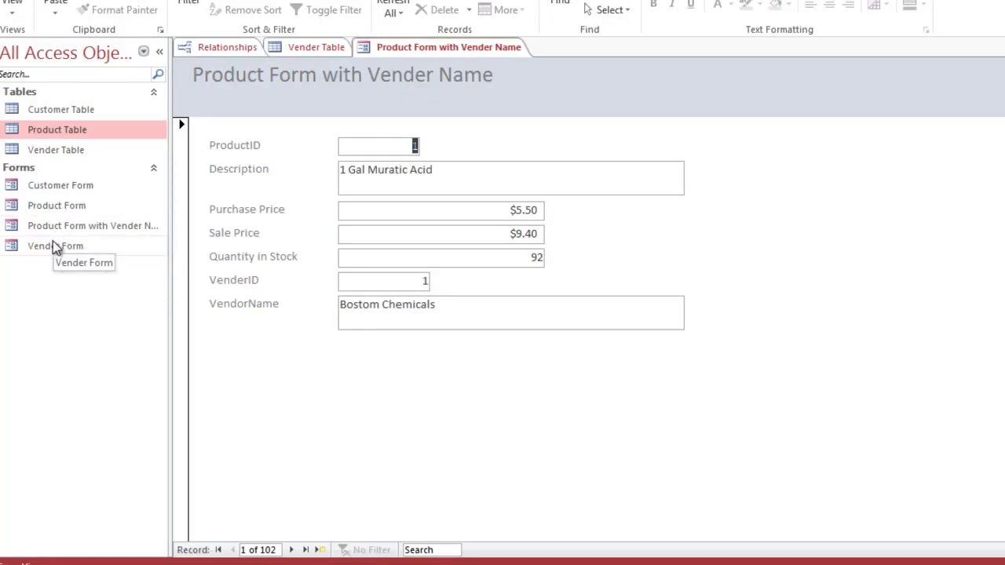
Open the old Product Form, browse its records to compare how the vendor is shown, and close the form
left_click(59, 213)
double_click(59, 214)
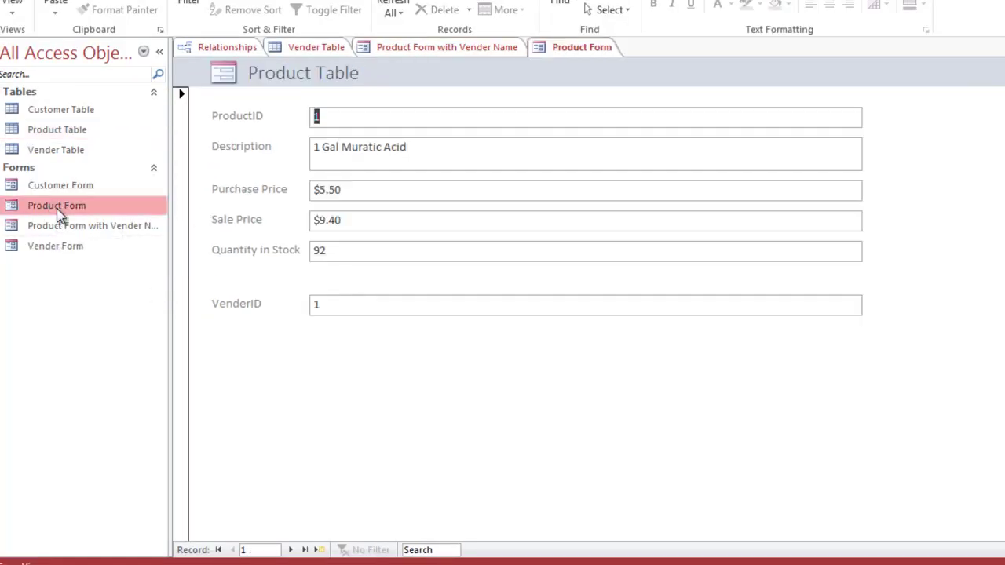
left_click(290, 550)
left_click(290, 549)
left_click(290, 550)
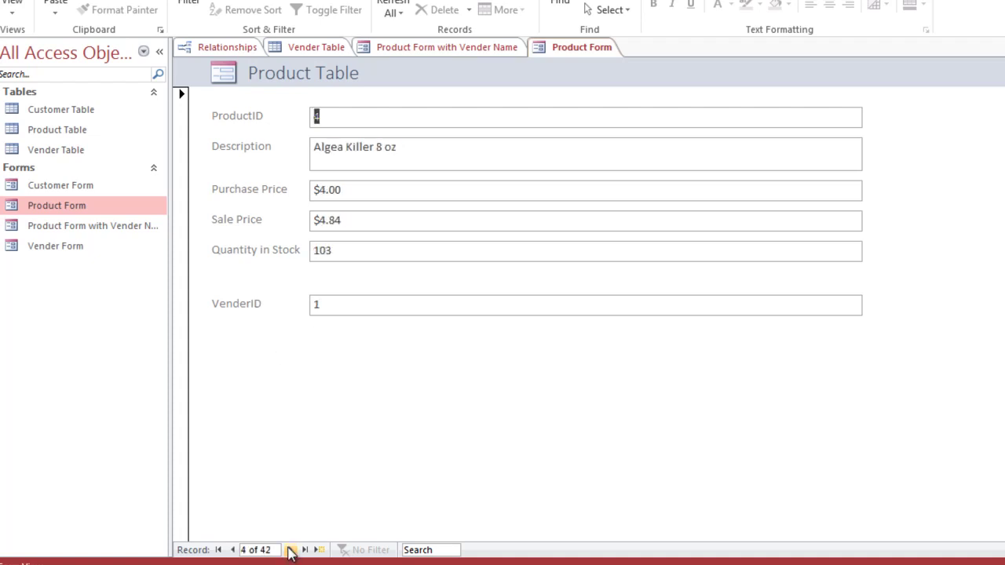
left_click(290, 550)
left_click(290, 550)
left_click(290, 549)
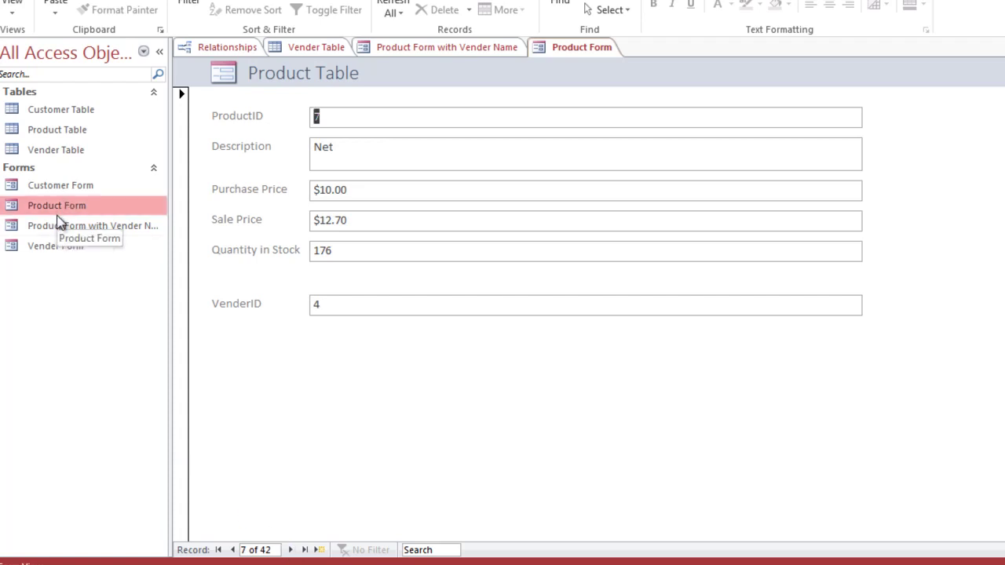
right_click(568, 50)
left_click(605, 81)
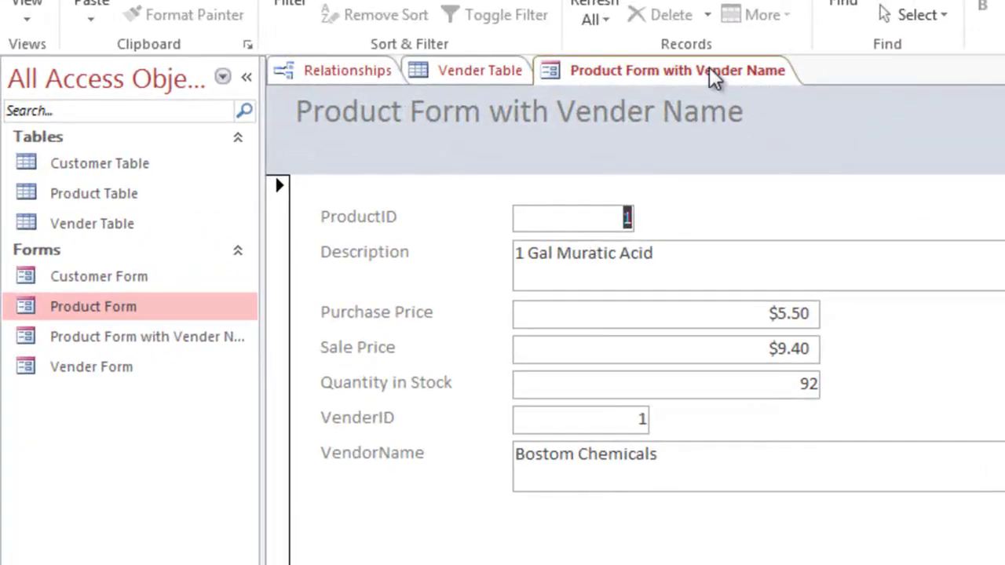
Close Product Form with Vender Name and permanently delete the old Product Form
right_click(675, 67)
left_click(739, 113)
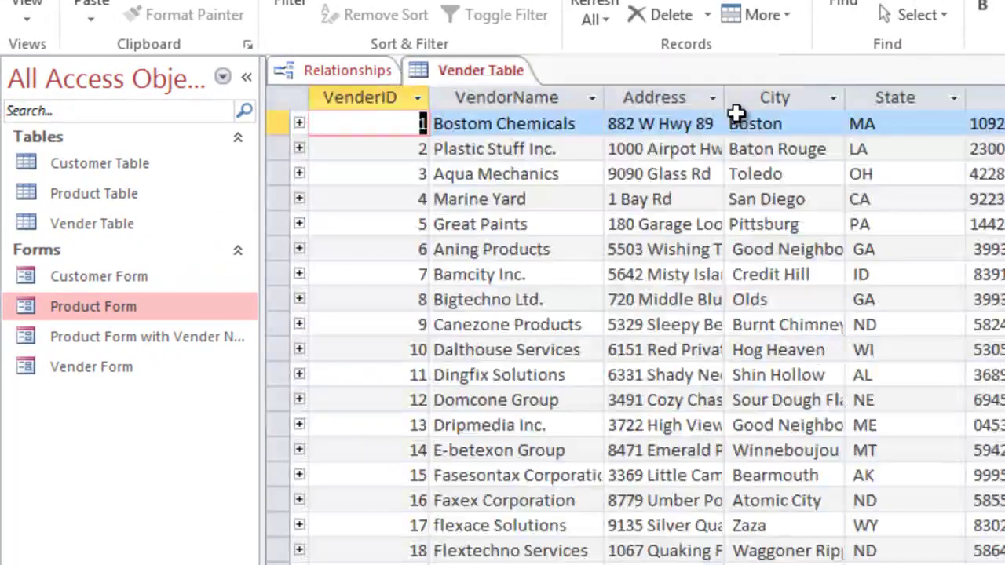
right_click(127, 306)
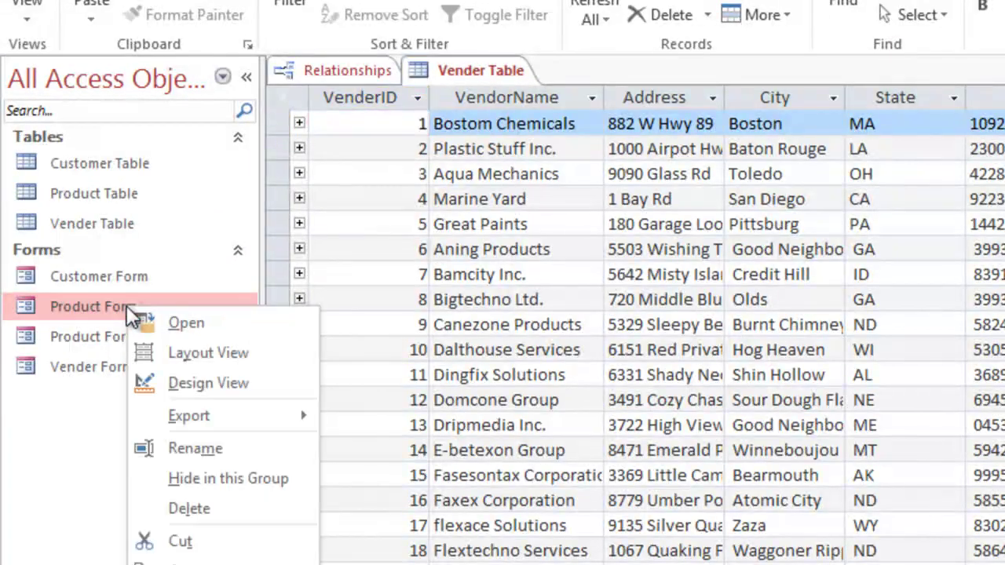
left_click(183, 510)
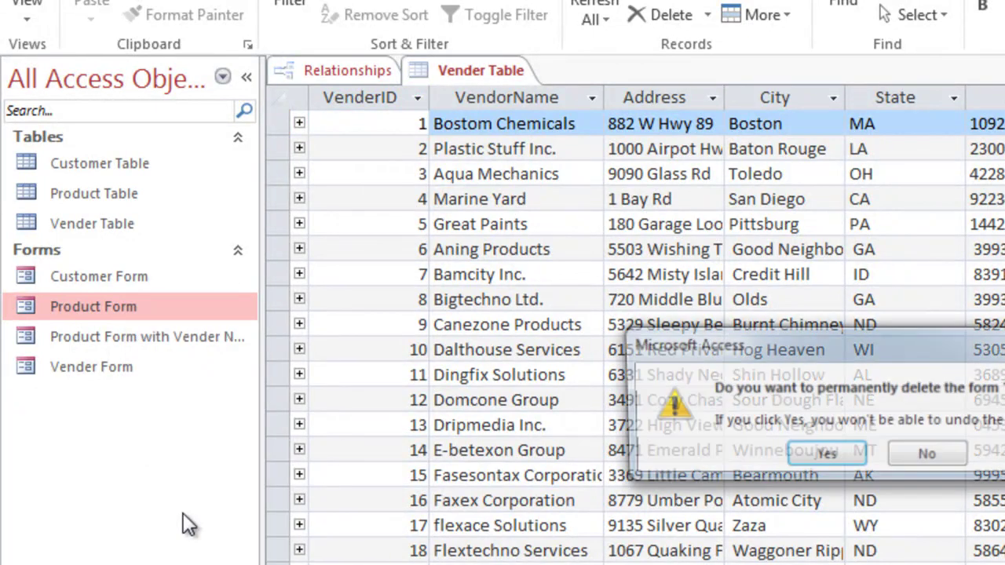
left_click(826, 455)
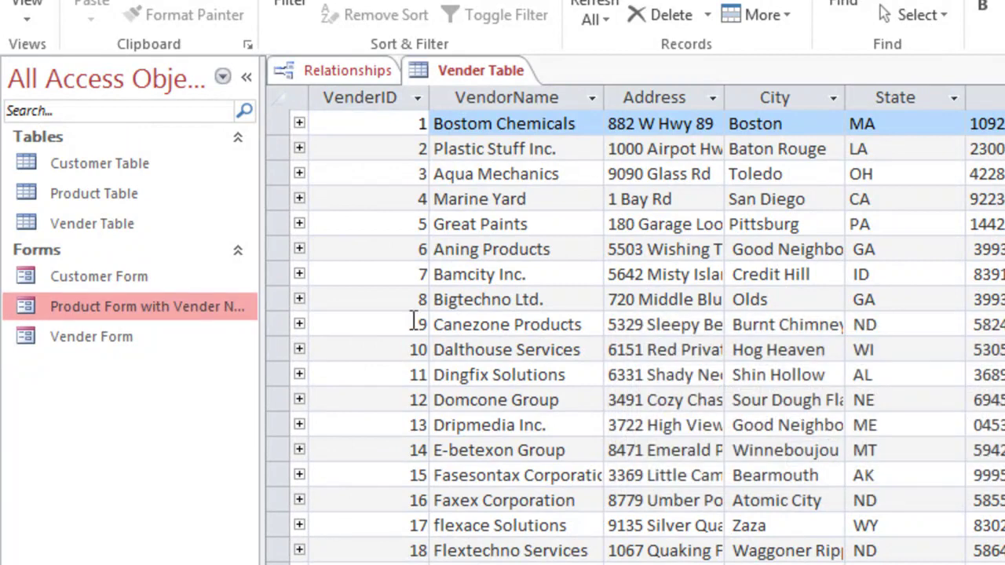
Open the Vender Form to review its fields, and close both the form and the Vender Table
double_click(120, 343)
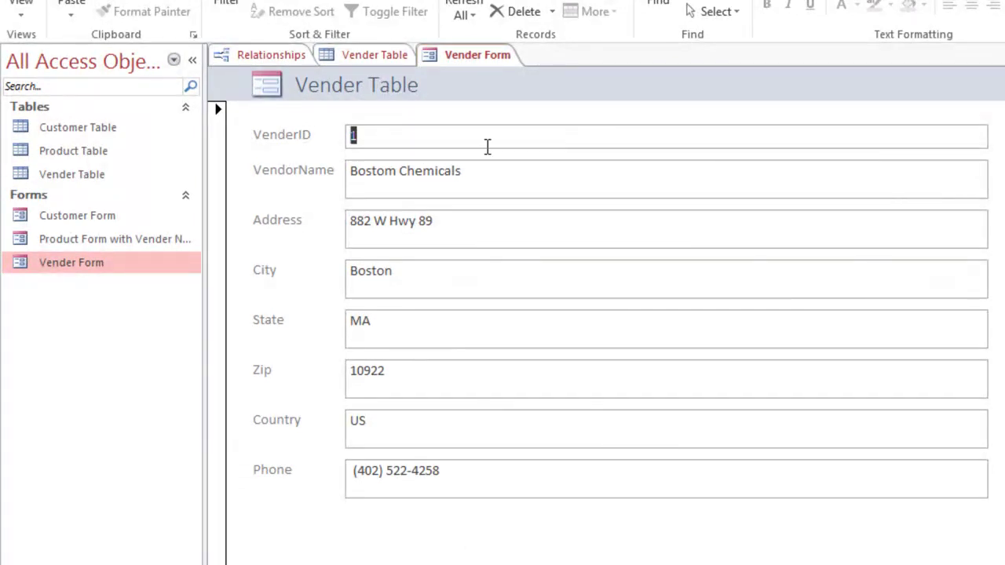
right_click(470, 57)
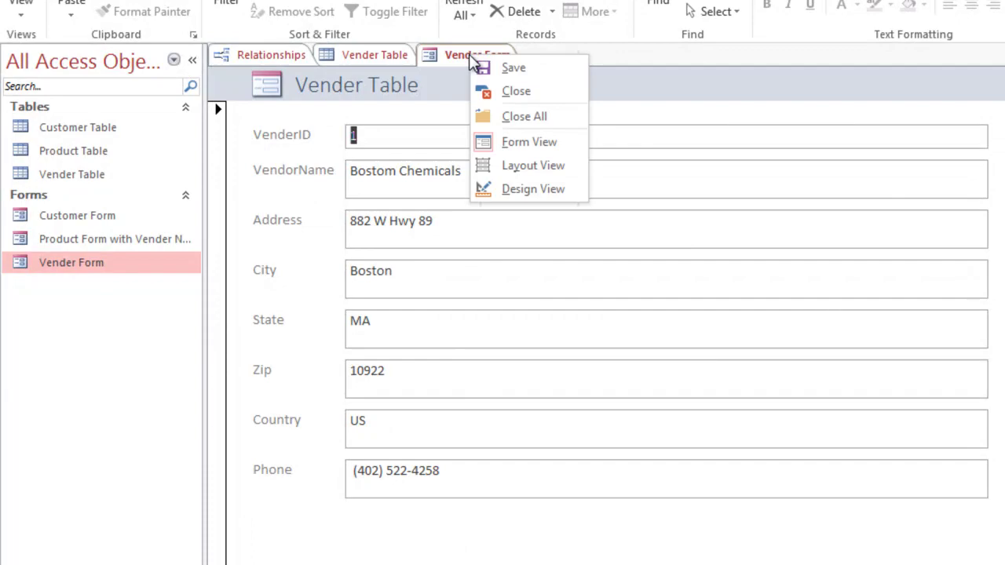
left_click(503, 92)
right_click(380, 56)
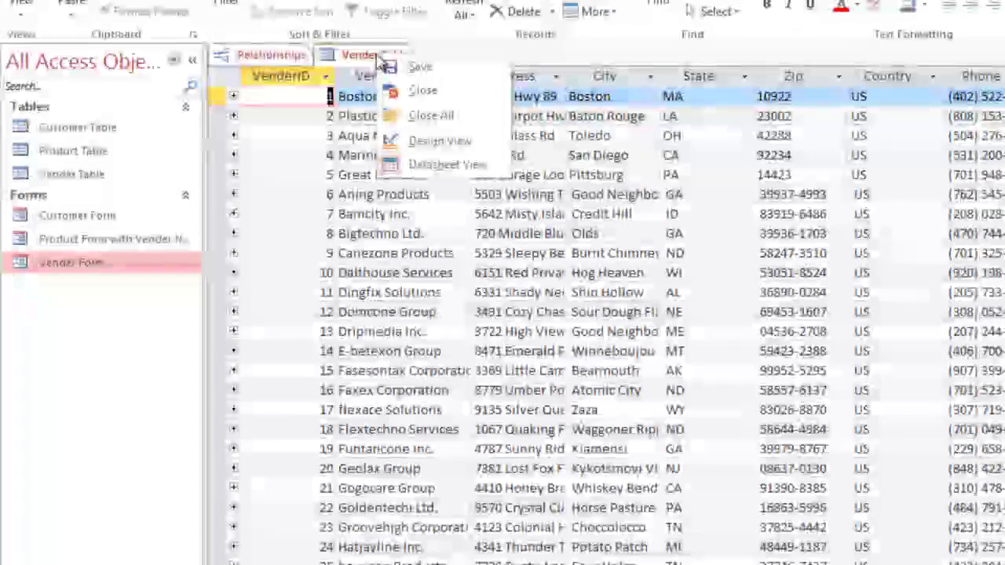
left_click(418, 90)
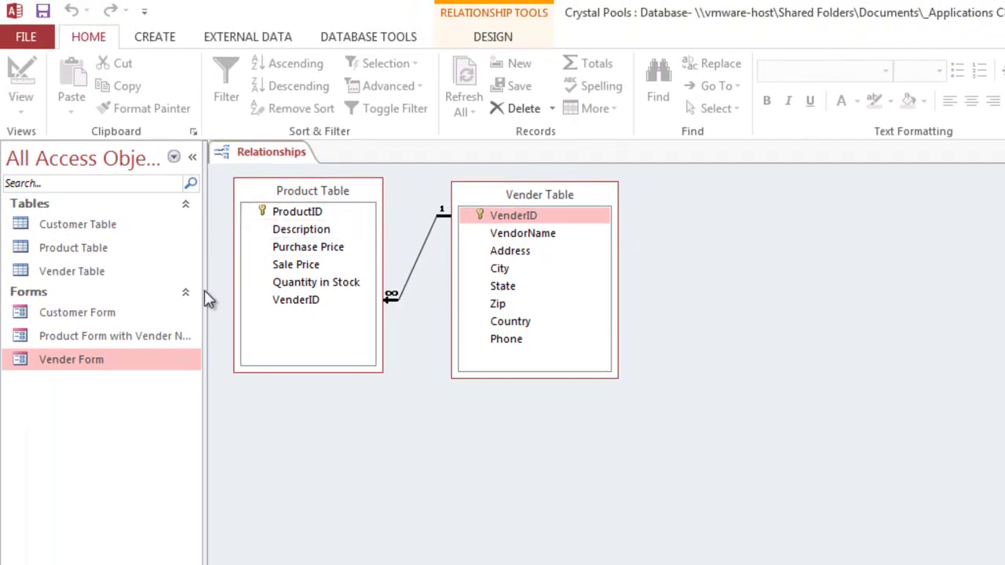
Start a new form with the Form Wizard based on the Vender Table and include all of its fields
left_click(75, 281)
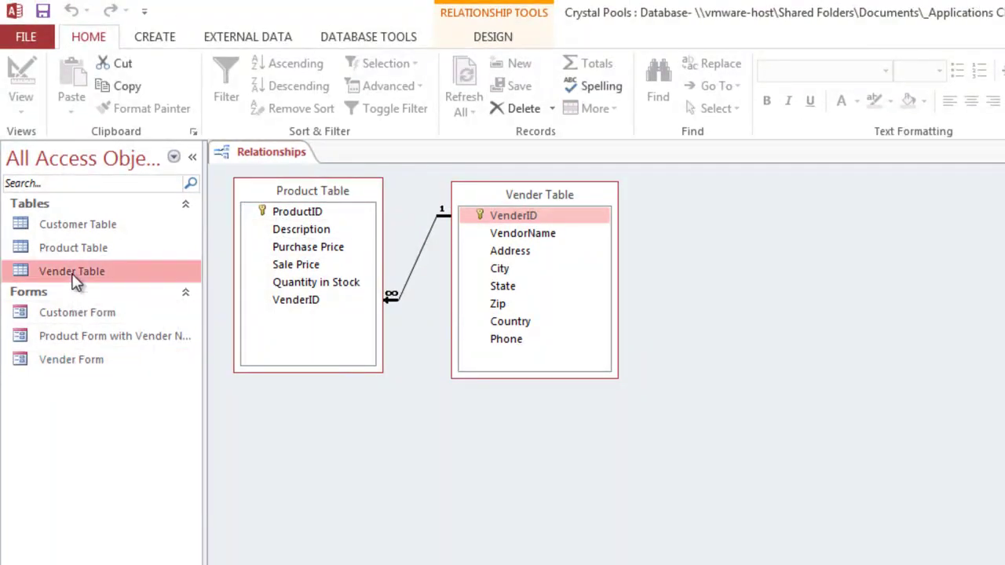
left_click(173, 41)
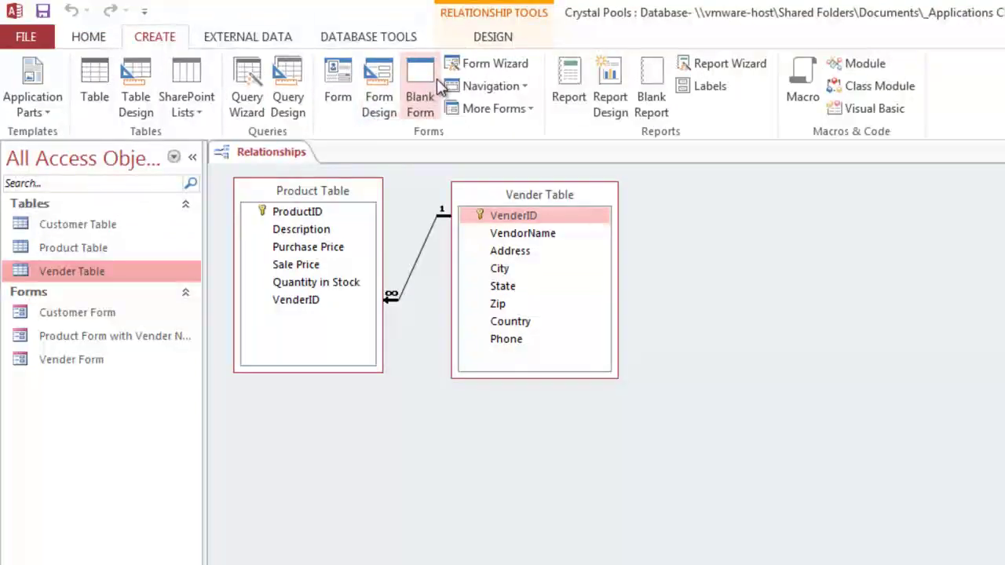
left_click(496, 64)
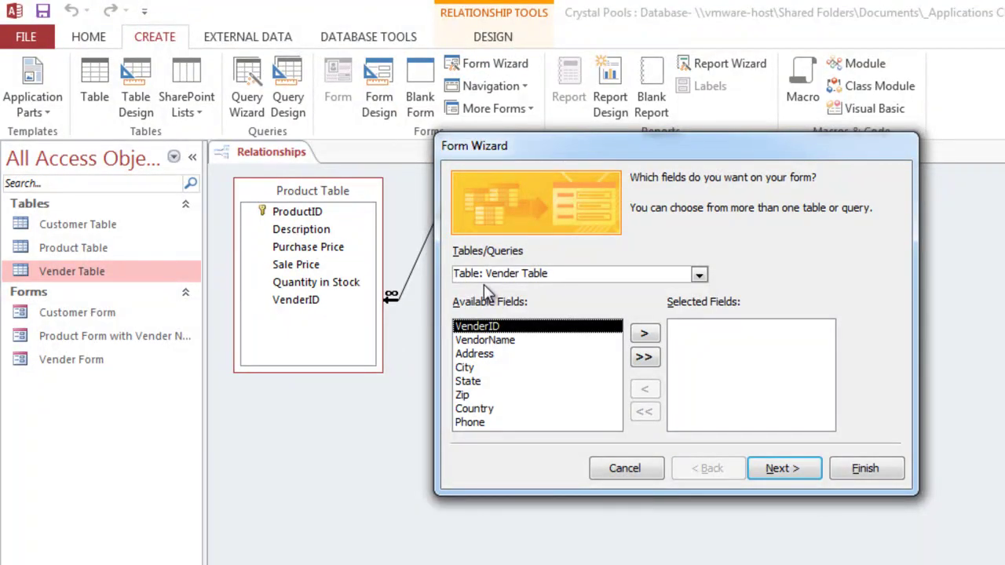
left_click(645, 358)
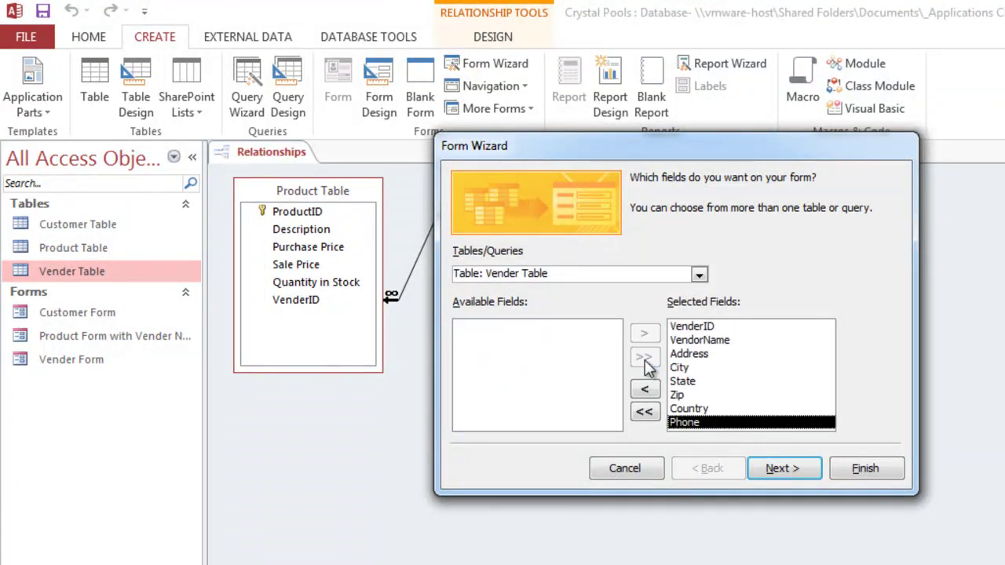
Add the Product Table's ProductID, Description, Purchase Price, Sale Price and Quantity in Stock, and accept the view by Vender Table with a subform
left_click(698, 275)
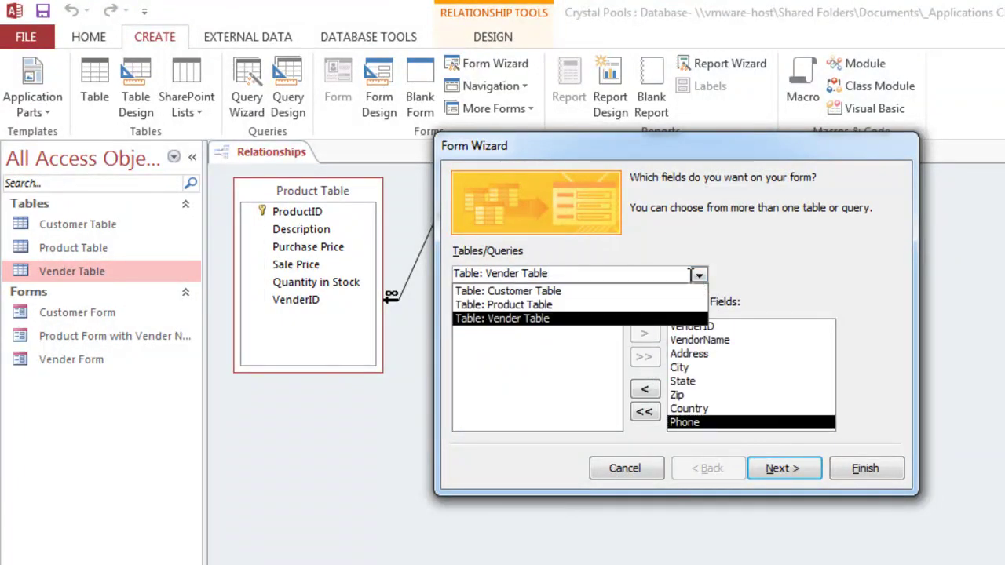
left_click(665, 304)
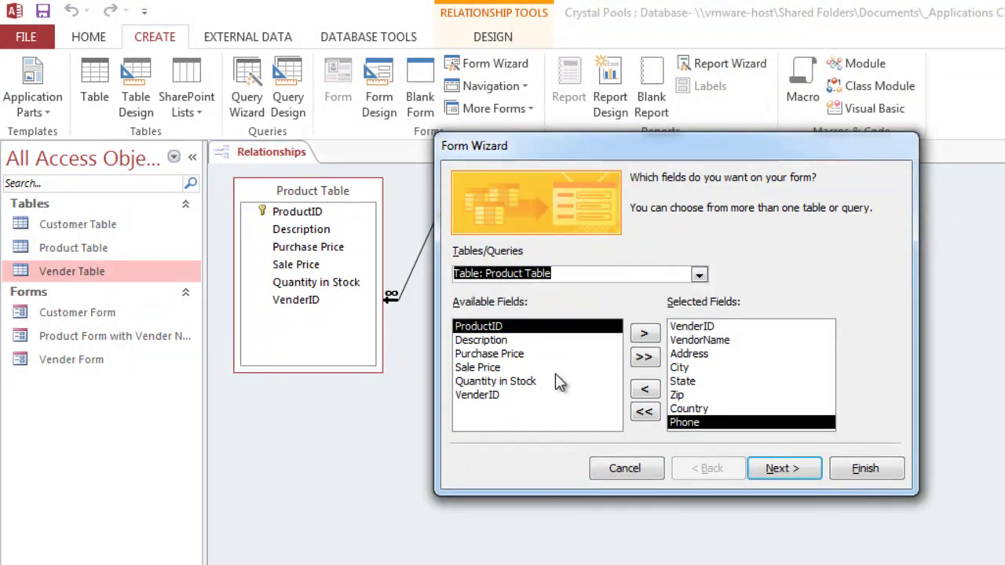
left_click(642, 334)
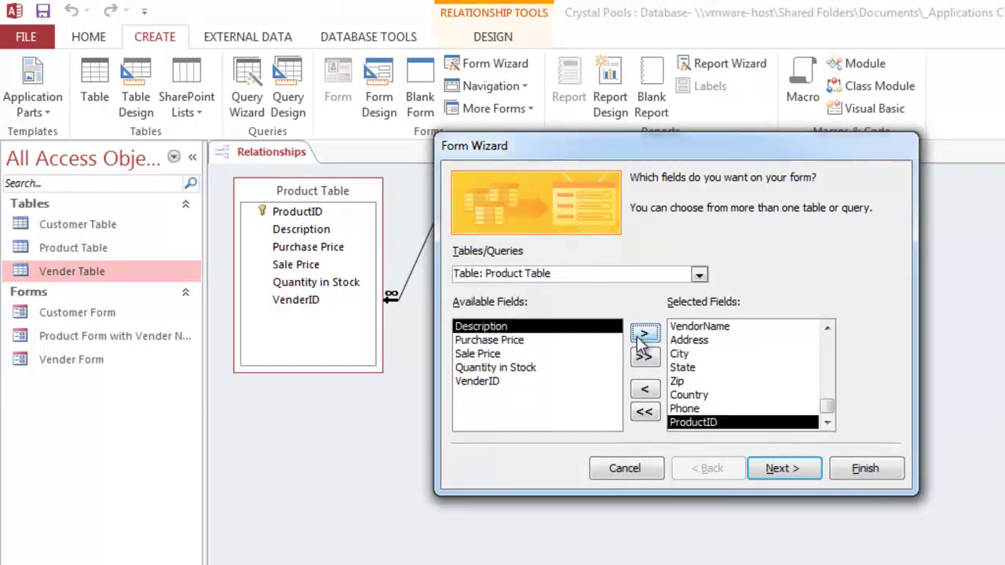
left_click(640, 335)
left_click(641, 335)
left_click(641, 335)
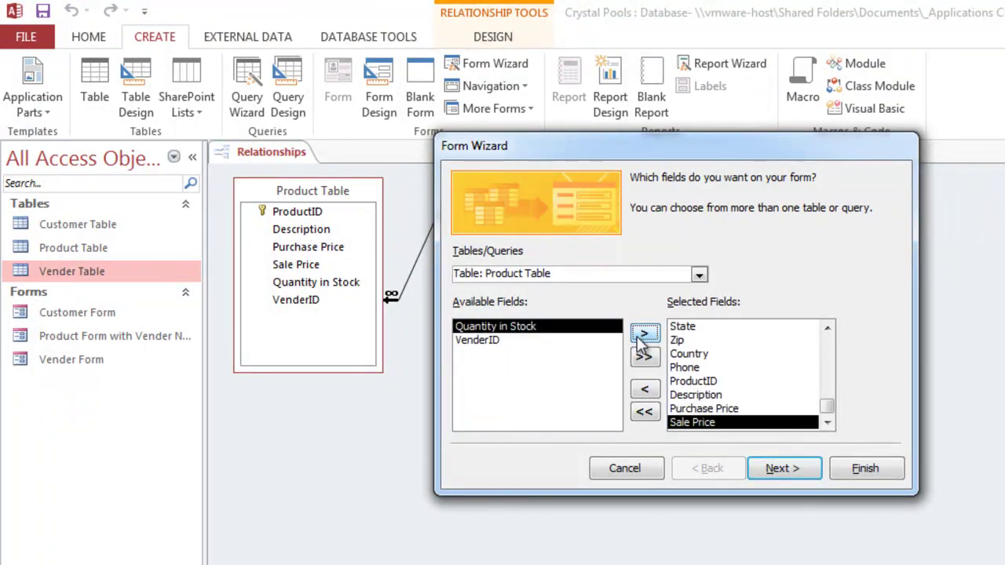
left_click(642, 336)
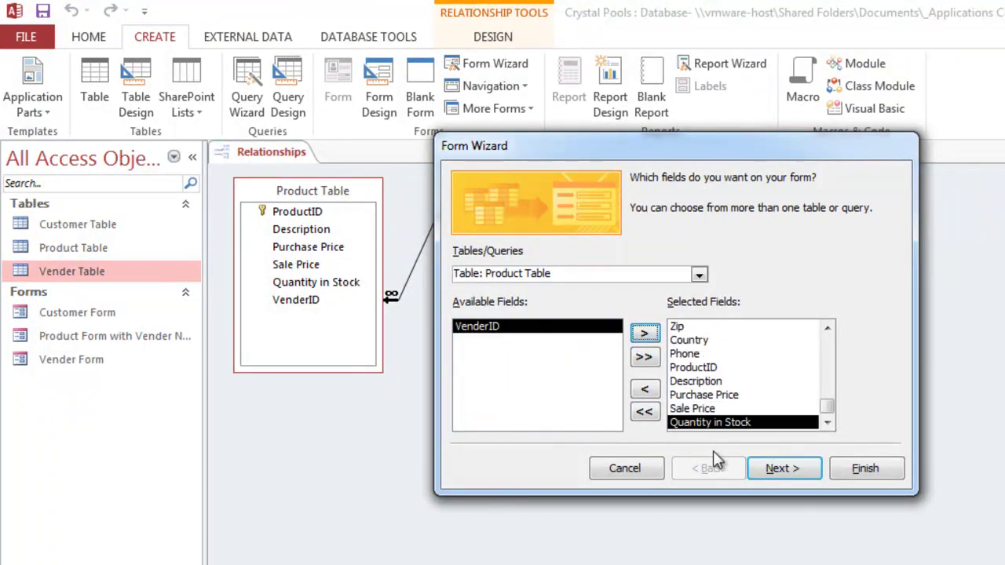
left_click(784, 470)
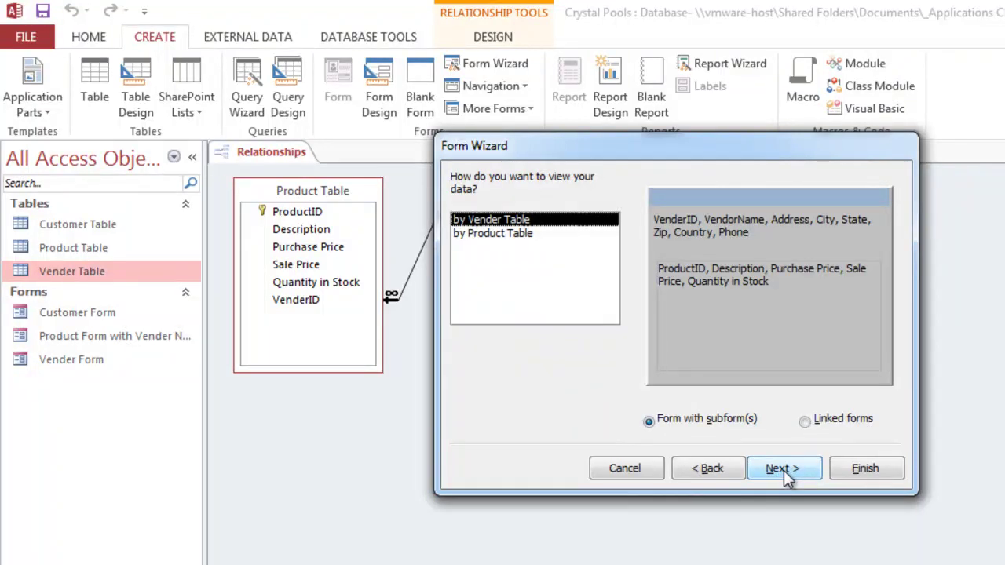
left_click(784, 470)
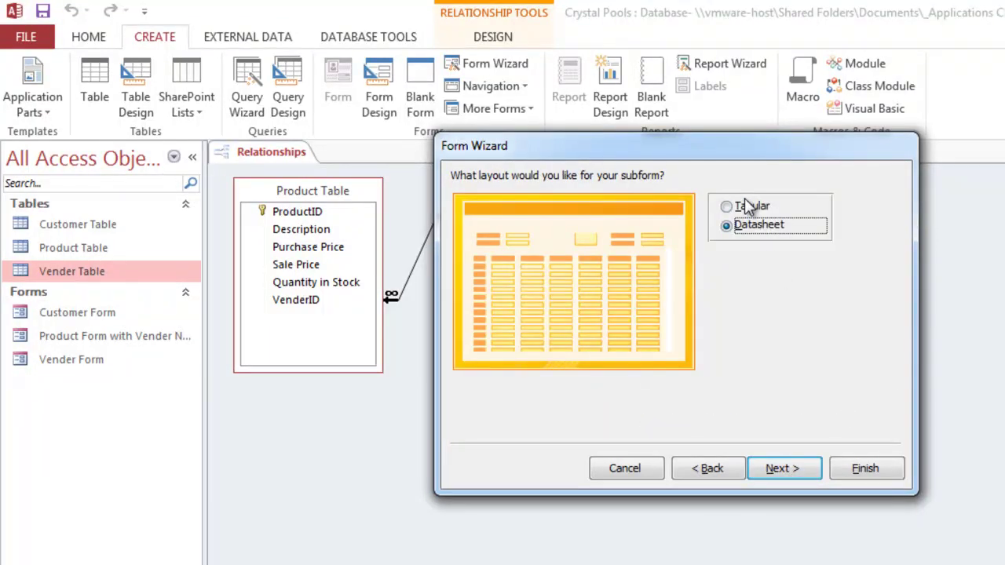
Choose the Tabular layout for the subform, title the main form Vender Form with Products, and finish the wizard
left_click(749, 206)
left_click(783, 469)
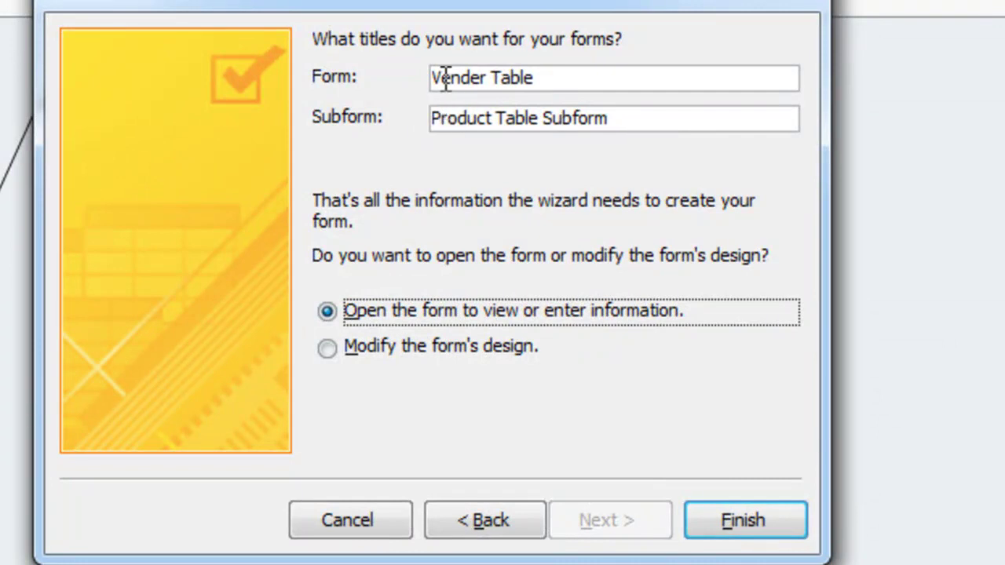
double_click(513, 77)
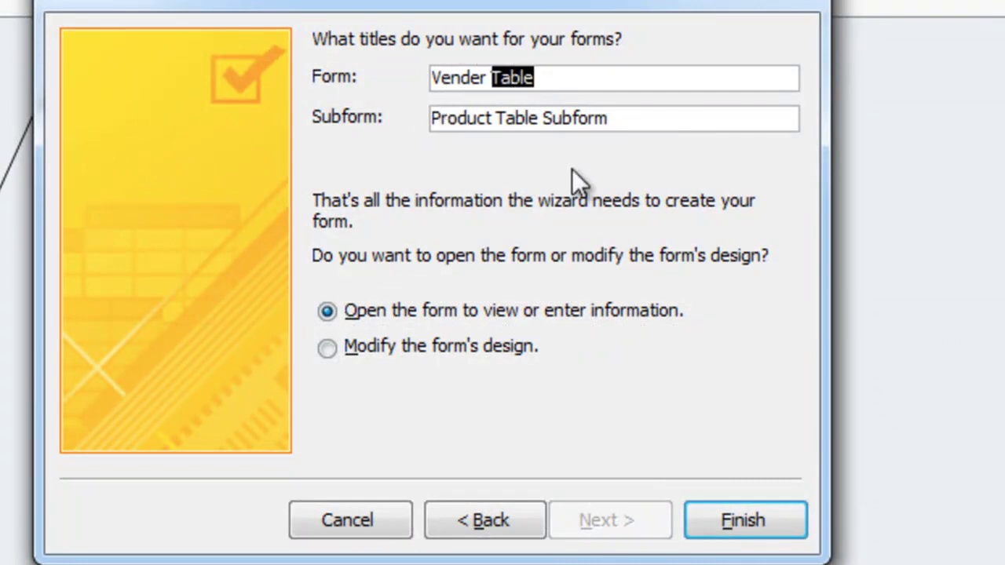
type("Form w")
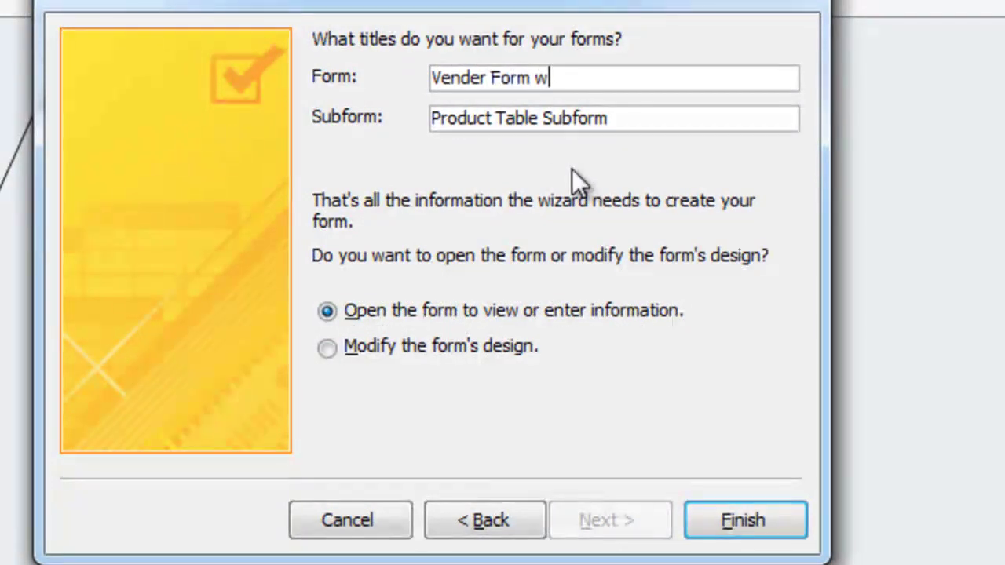
type("ith Pro")
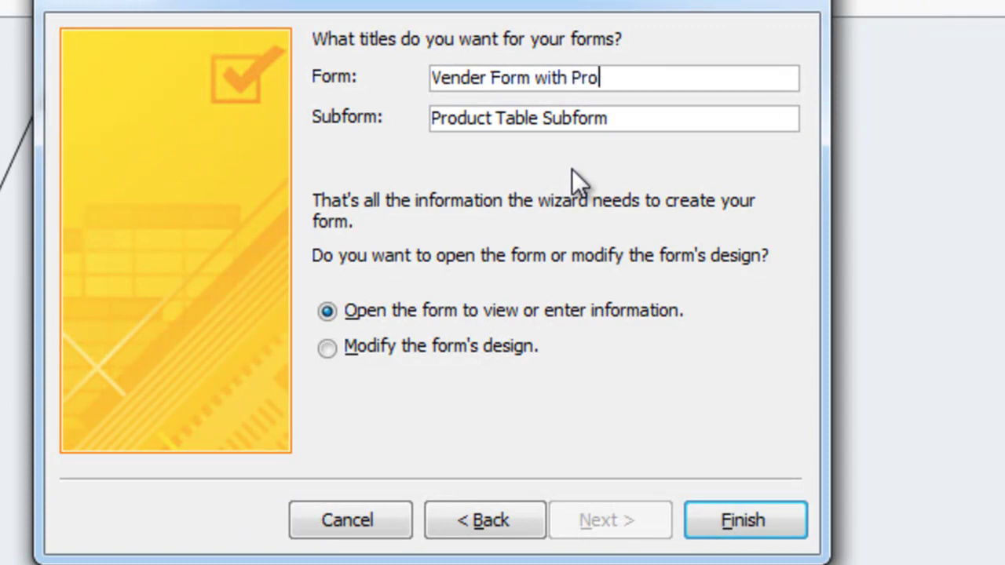
type("ducts")
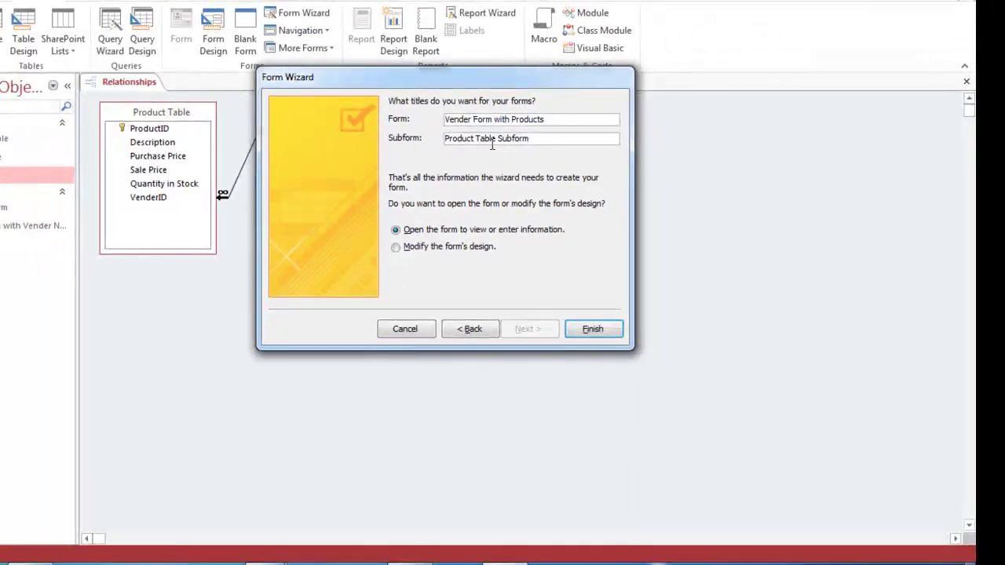
left_click(586, 329)
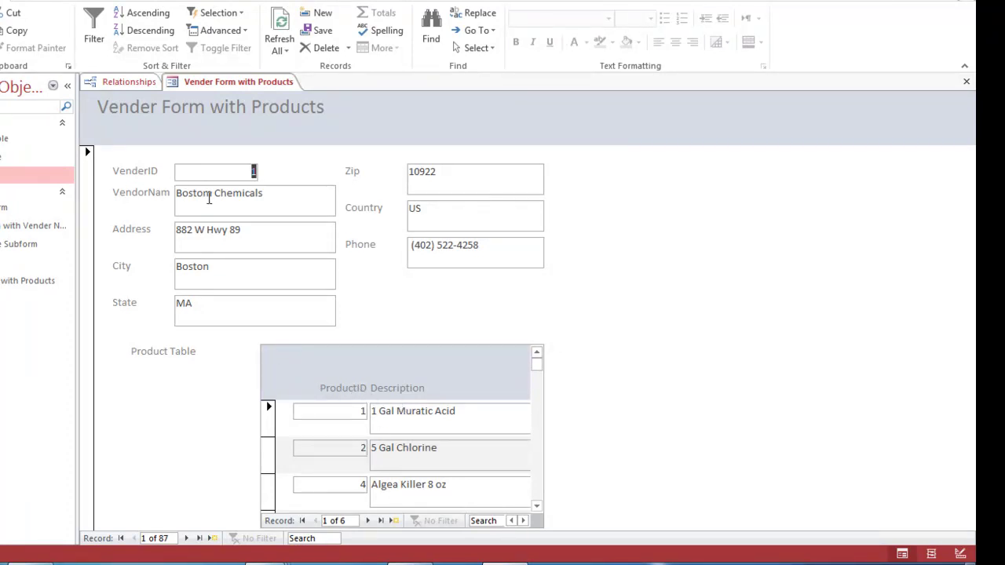
Browse through the first five vender records in the new form to examine the products listed for each
left_click(186, 538)
left_click(186, 539)
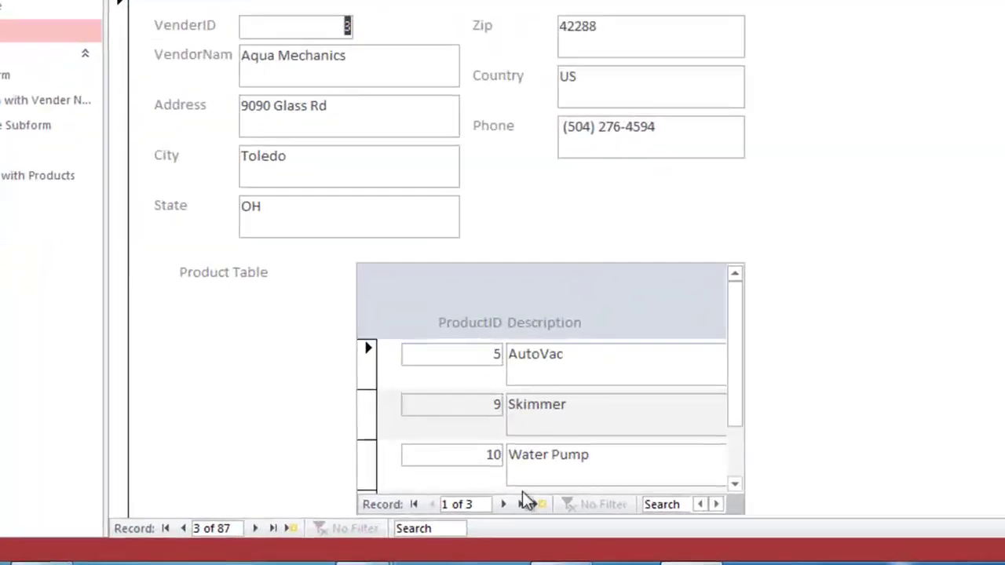
mouse_move(758, 375)
left_mouse_down()
mouse_move(750, 369)
mouse_move(745, 418)
left_mouse_up()
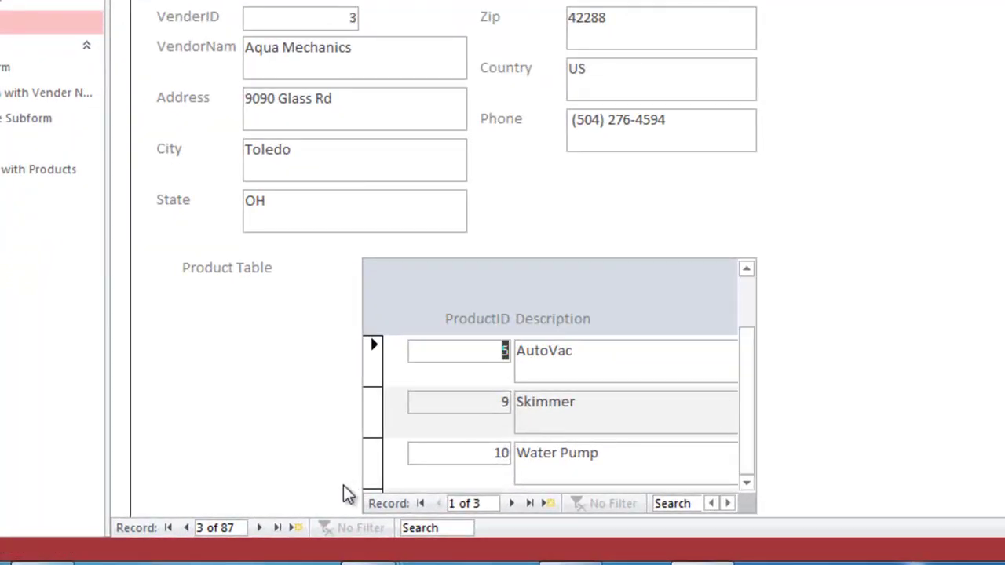
left_click(186, 528)
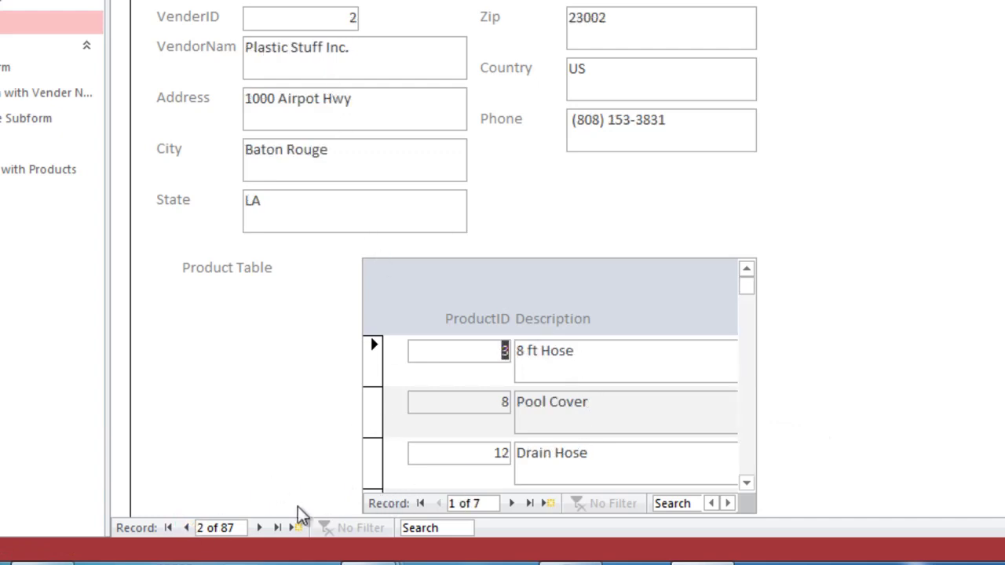
left_click(189, 529)
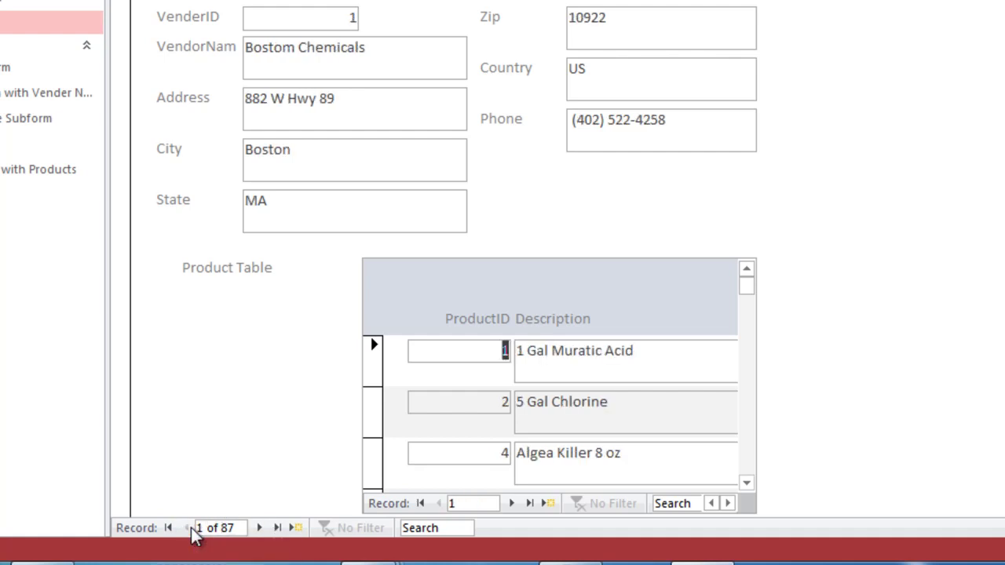
left_click(259, 528)
left_click(259, 528)
left_click(259, 529)
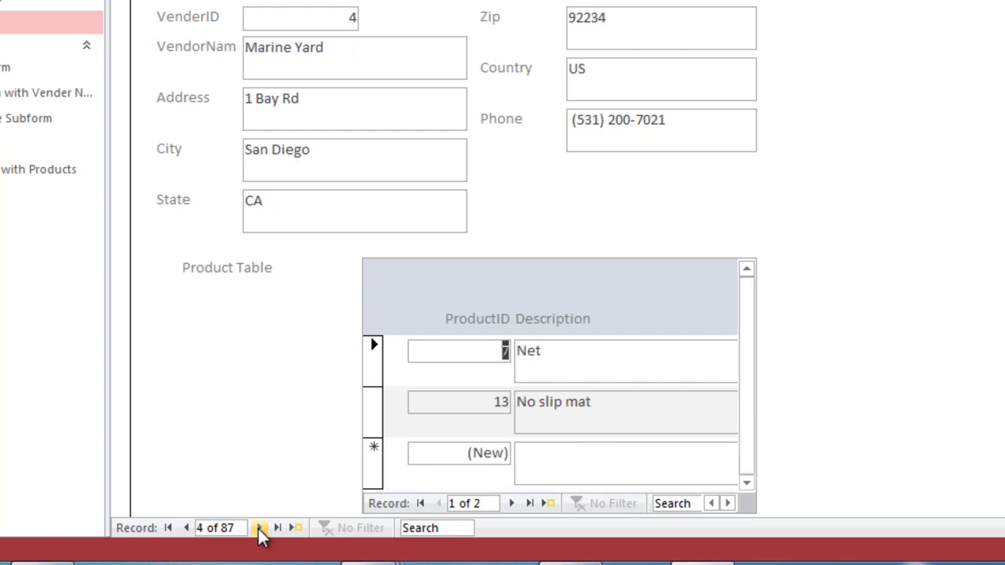
left_click(259, 529)
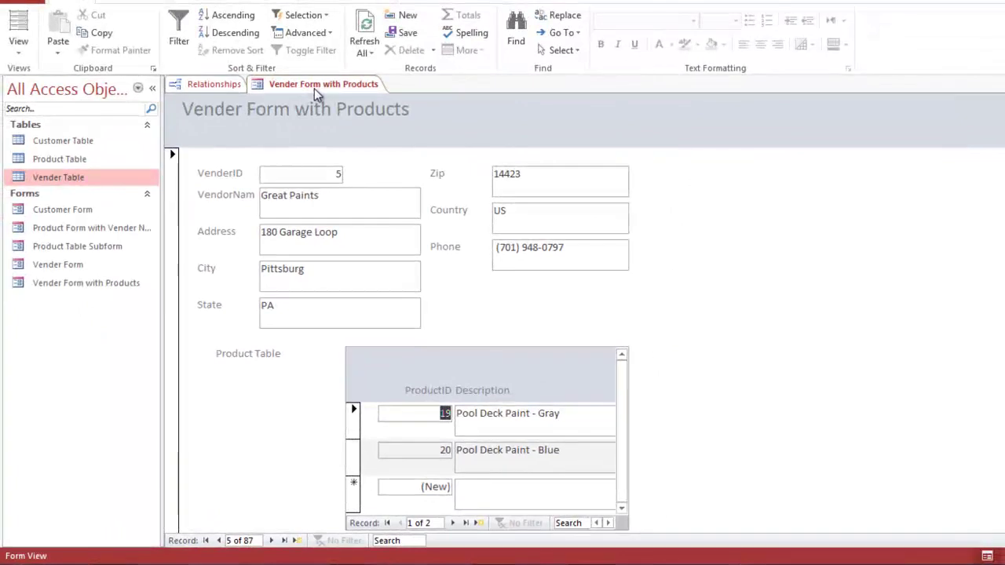
Close Vender Form with Products and permanently delete the old Vender Form
right_click(314, 88)
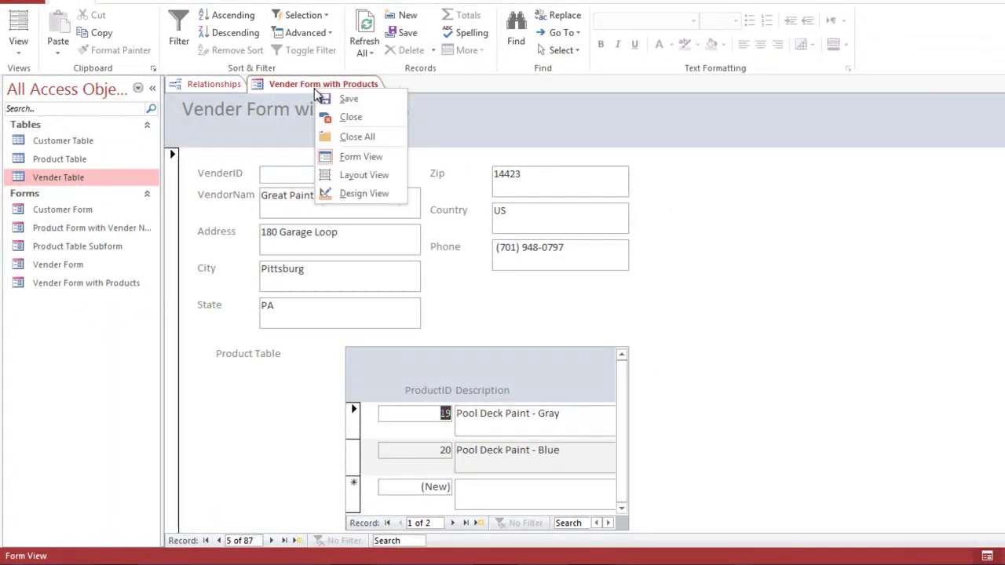
left_click(330, 113)
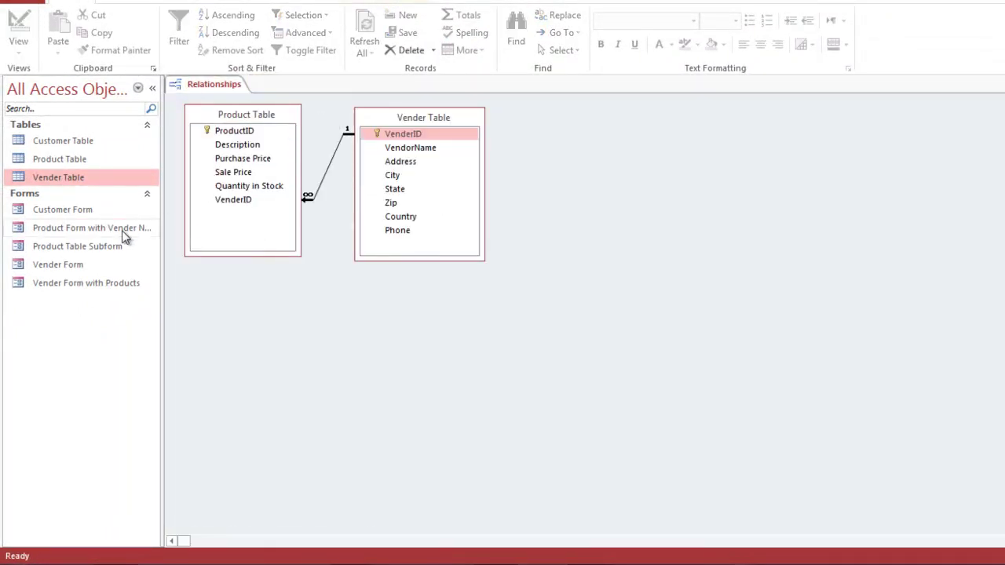
left_click(76, 267)
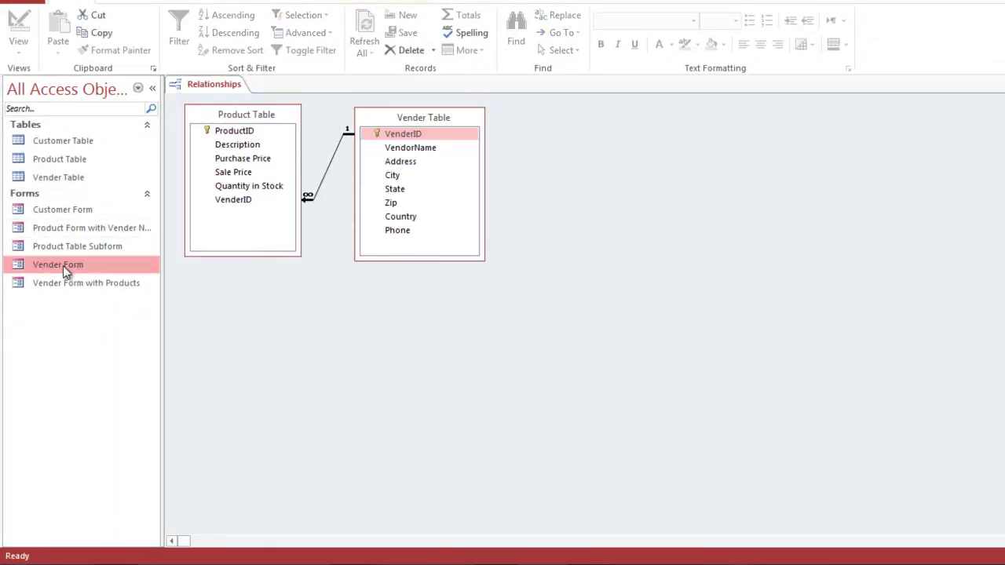
right_click(64, 267)
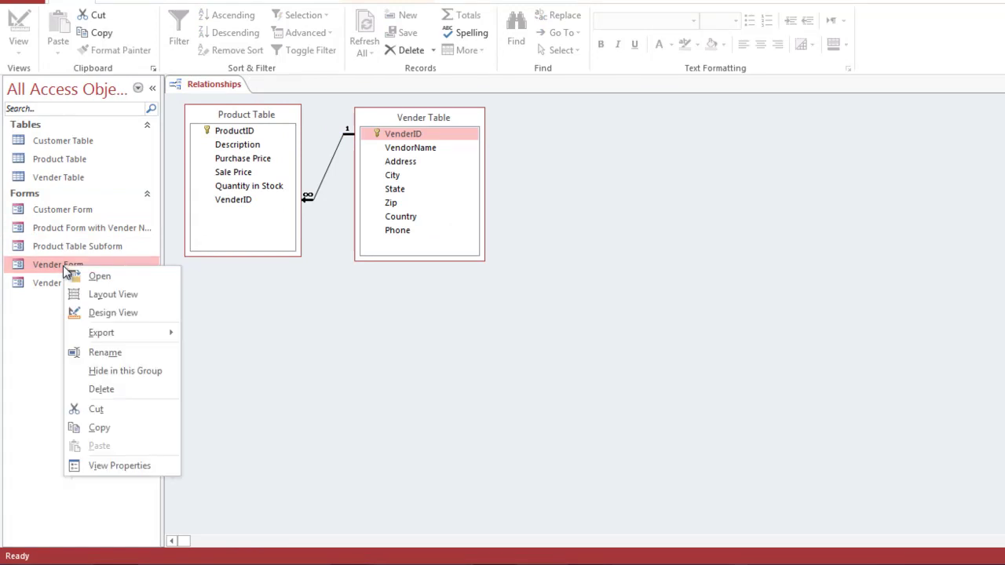
left_click(109, 391)
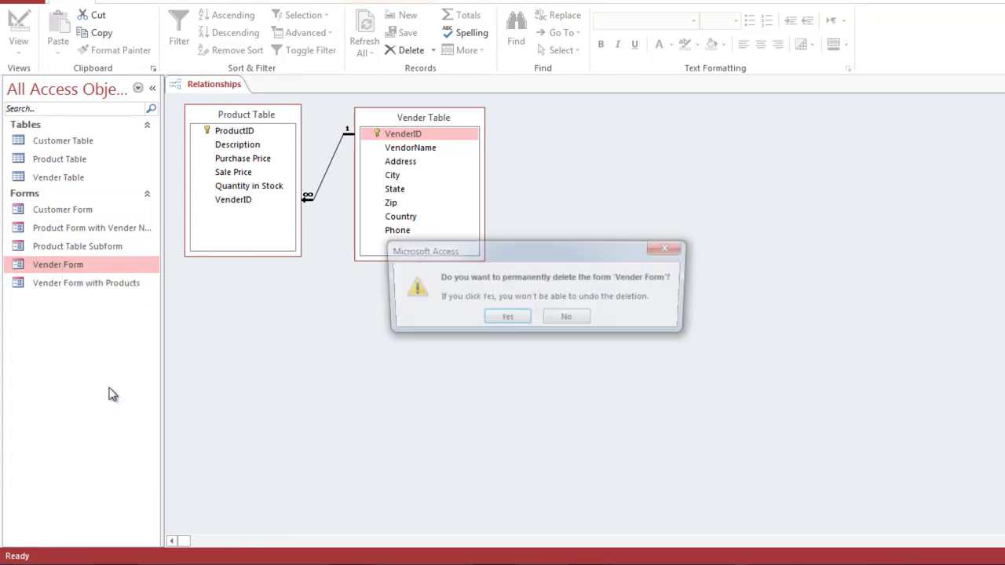
left_click(508, 316)
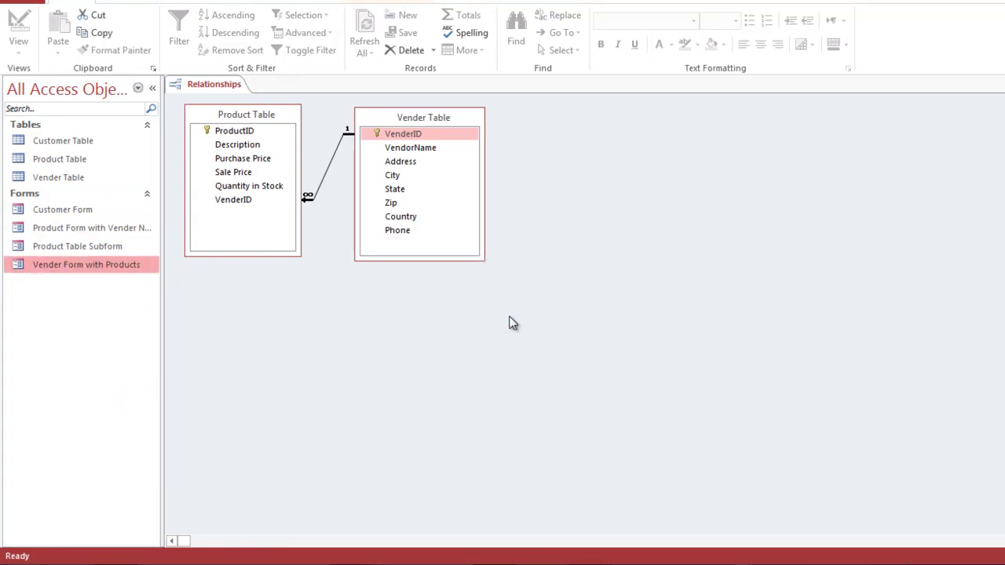
Reopen Vender Form with Products and switch it to Design View
double_click(81, 268)
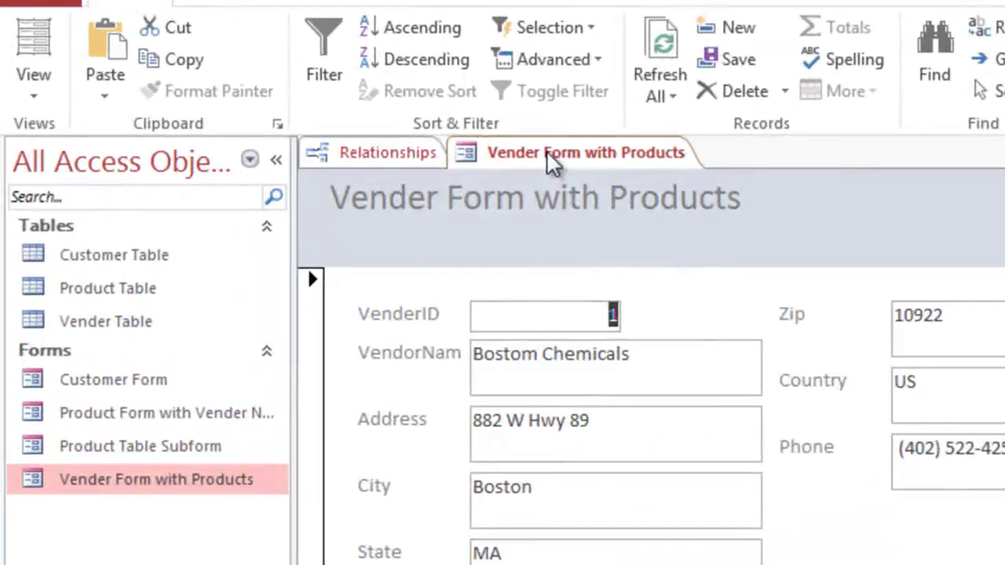
right_click(304, 84)
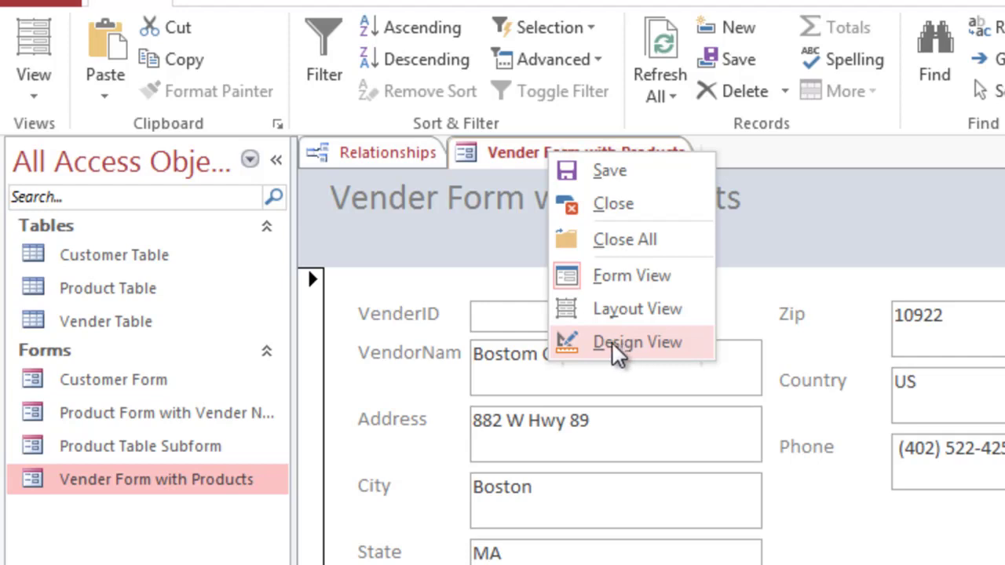
left_click(637, 342)
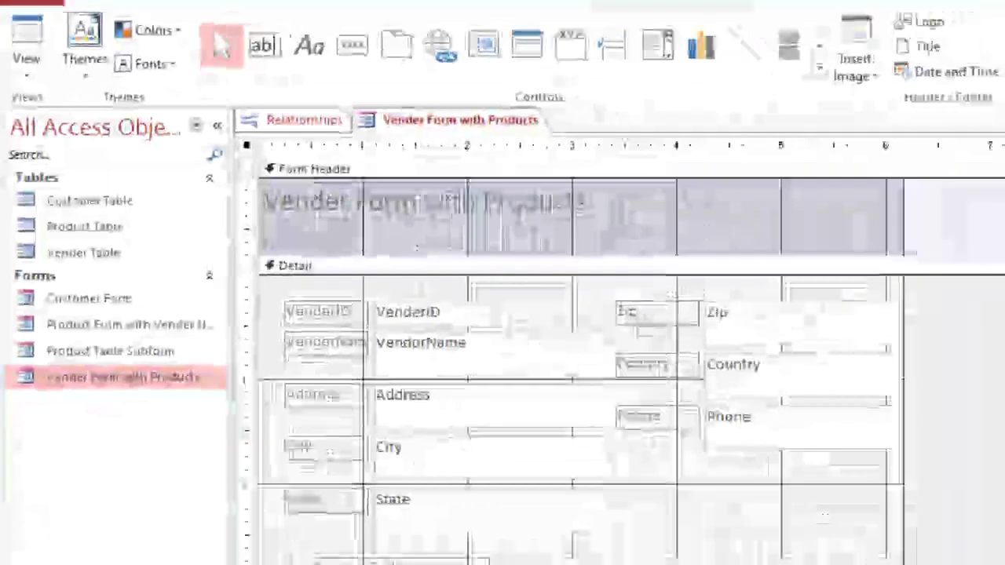
Move the product subform together with its label toward the form's left edge, below the State field
scroll(879, 368, "down", 5)
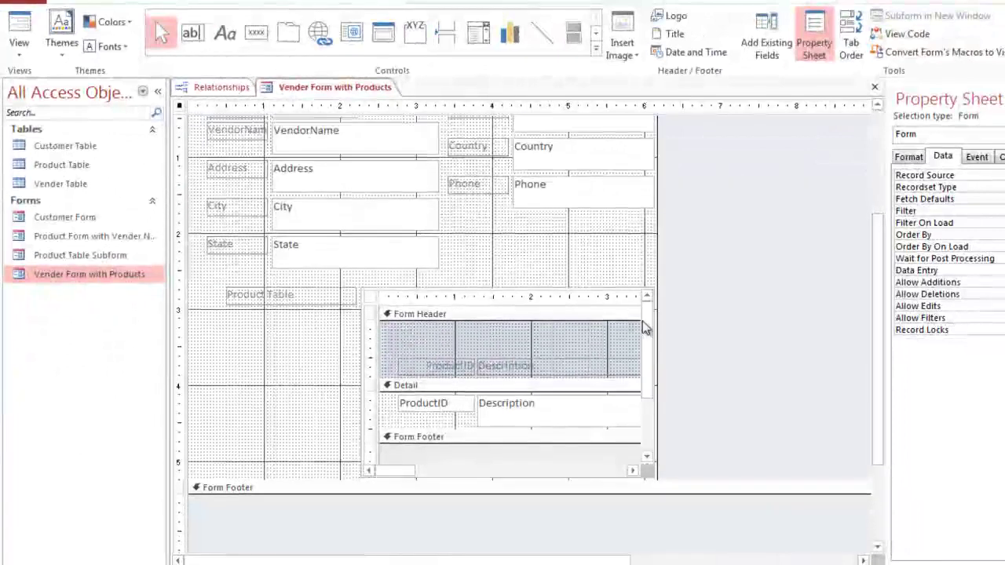
left_click(285, 292)
left_click_drag(286, 292, 262, 275)
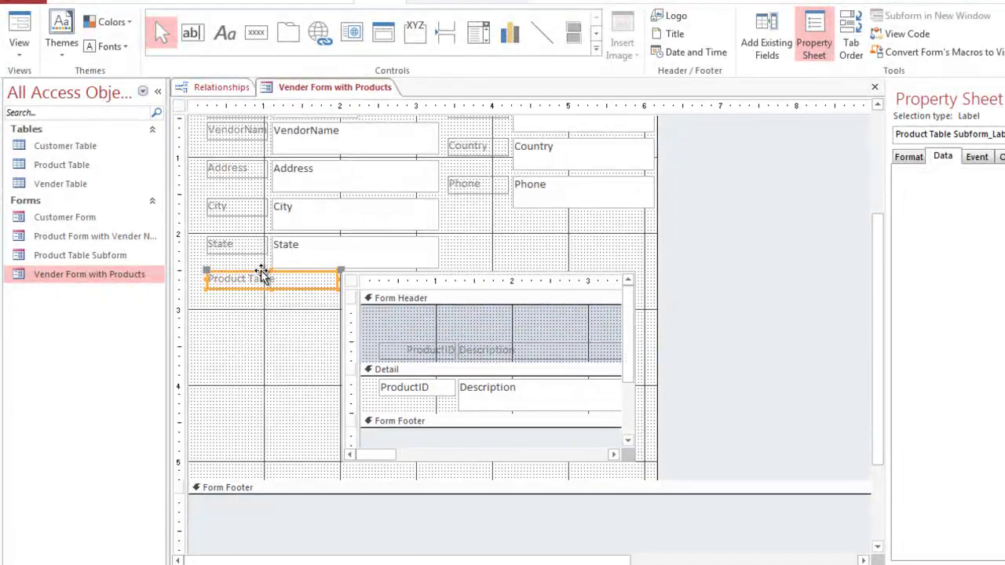
left_click(370, 292)
left_click_drag(371, 293, 350, 324)
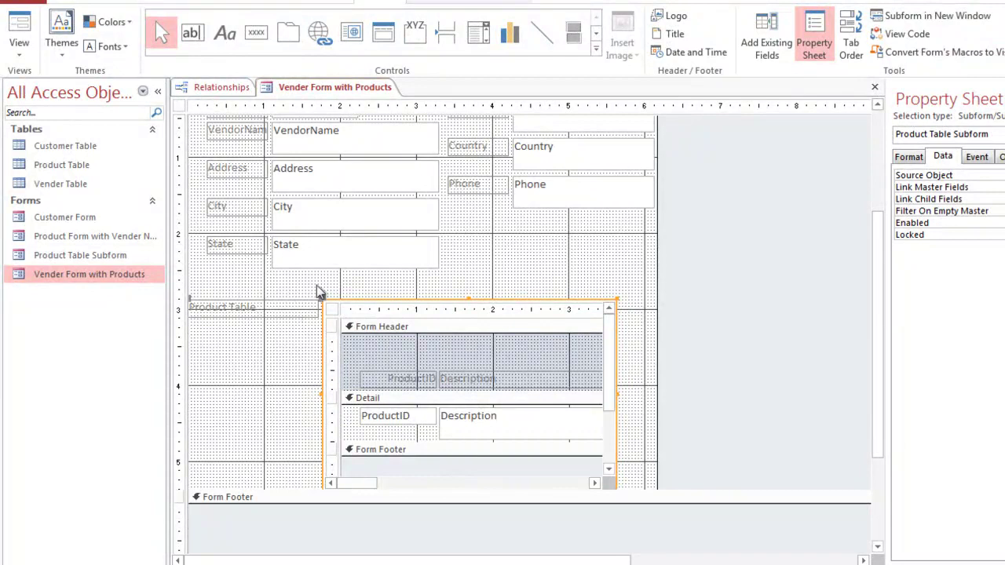
Shorten the subform's label text to Product Tabl
left_click(318, 294)
left_click(291, 302)
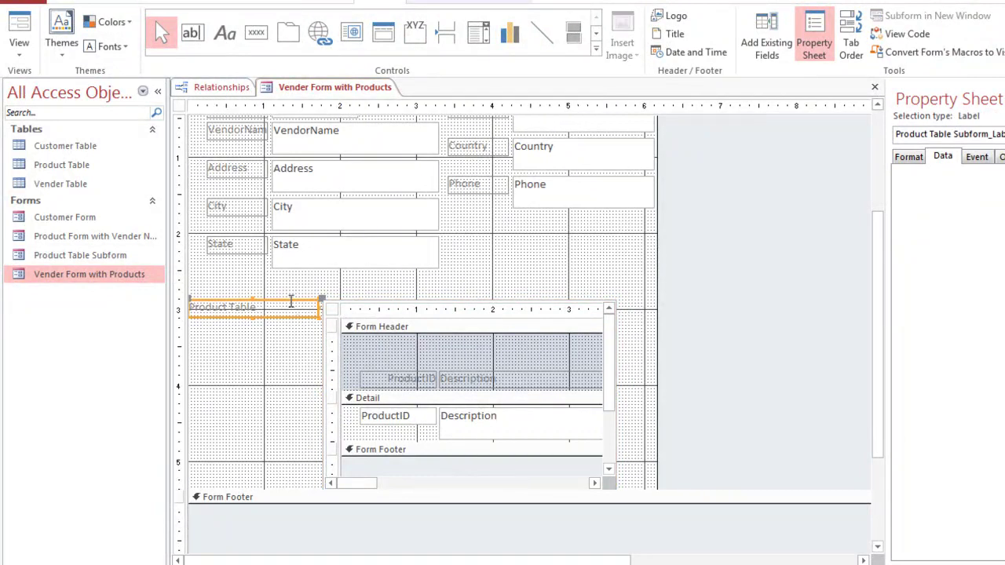
left_click(291, 303)
key("BackSpace")
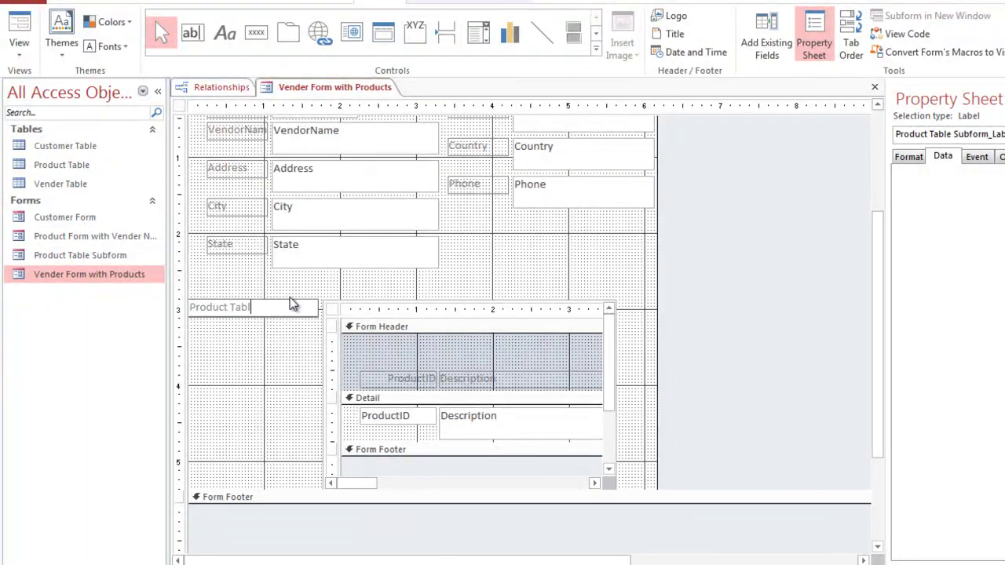
key("Return")
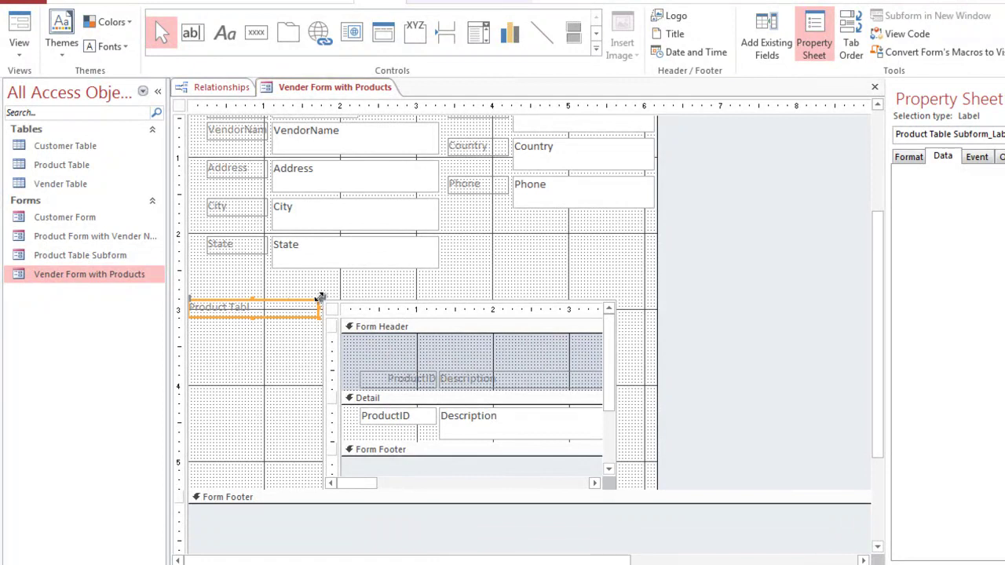
Place the label beneath State and the subform below it at the form's left edge, widening the subform to about 6.8 inches
left_click_drag(319, 298, 391, 280)
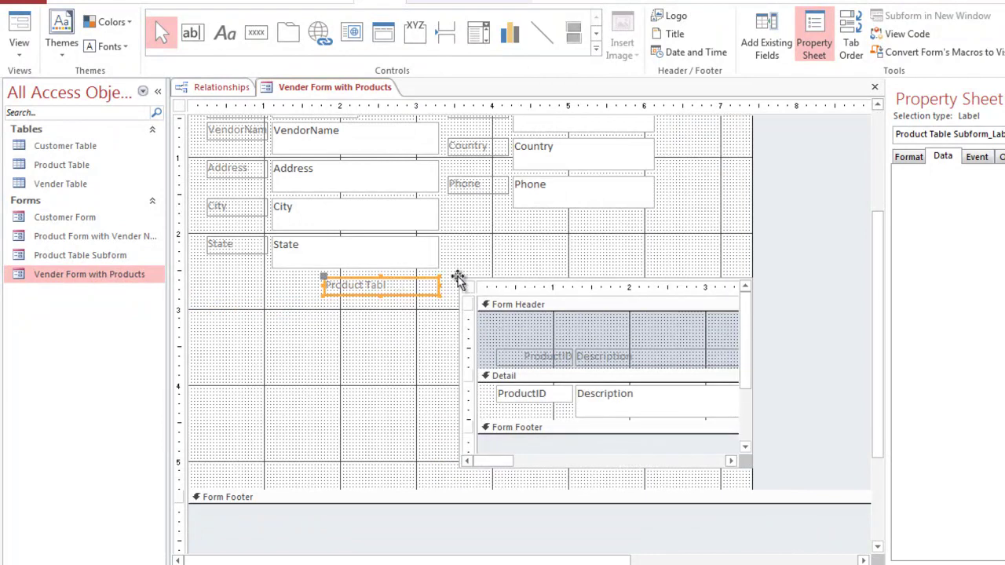
left_click(454, 302)
left_click_drag(454, 302, 209, 300)
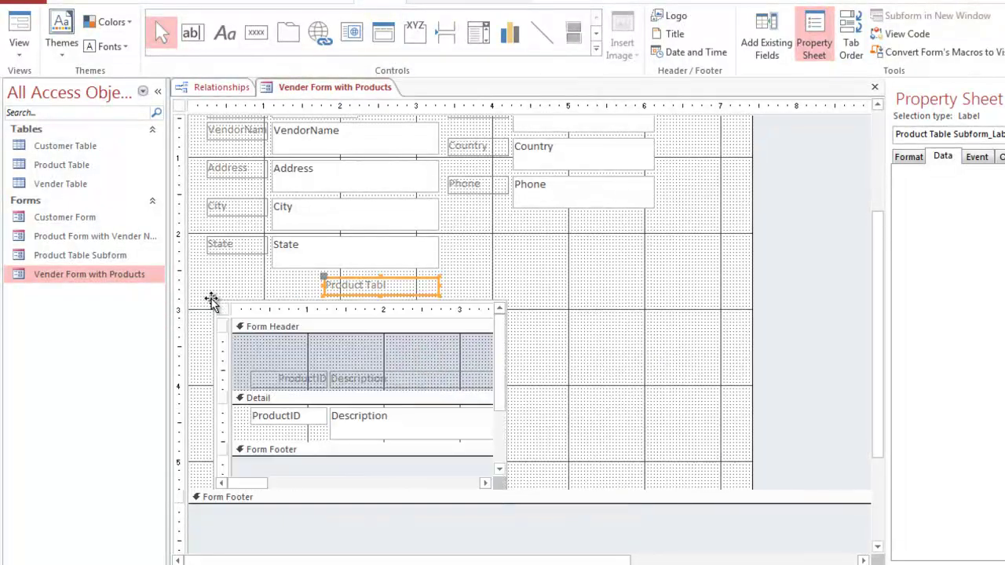
left_click(611, 208)
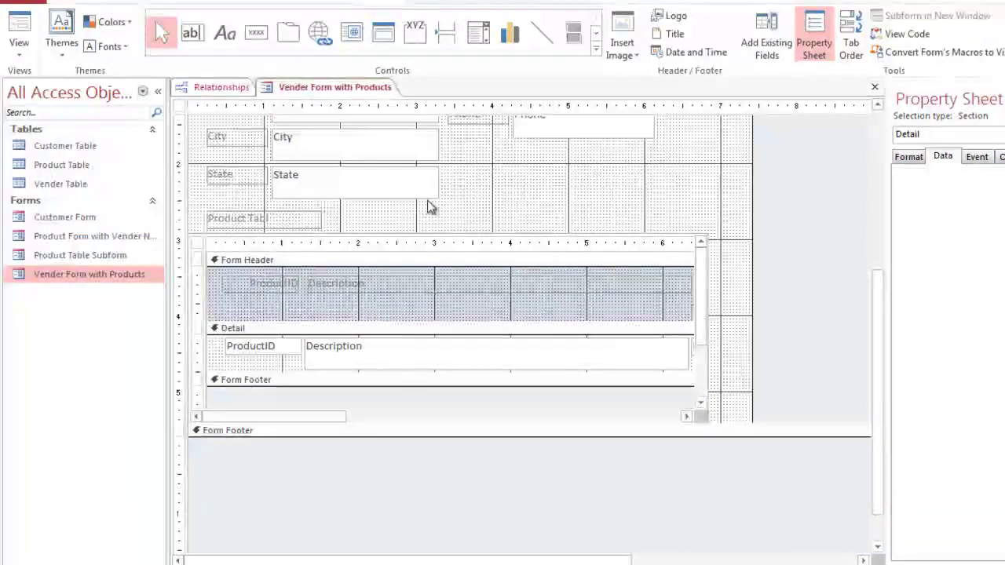
Switch to Form View and browse the vender records up to record 6 to check the rearranged layout
left_click_drag(882, 304, 880, 163)
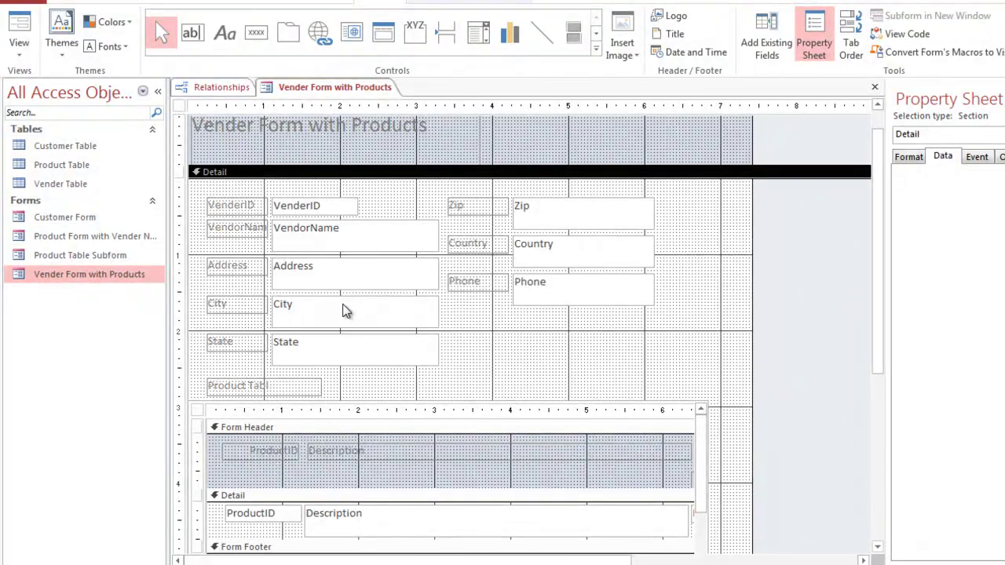
right_click(306, 92)
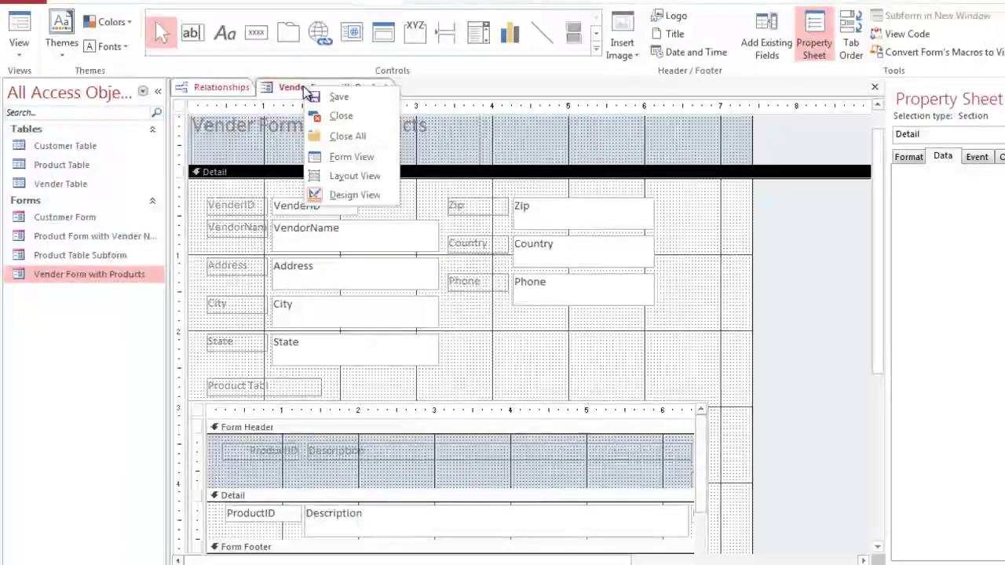
left_click(328, 158)
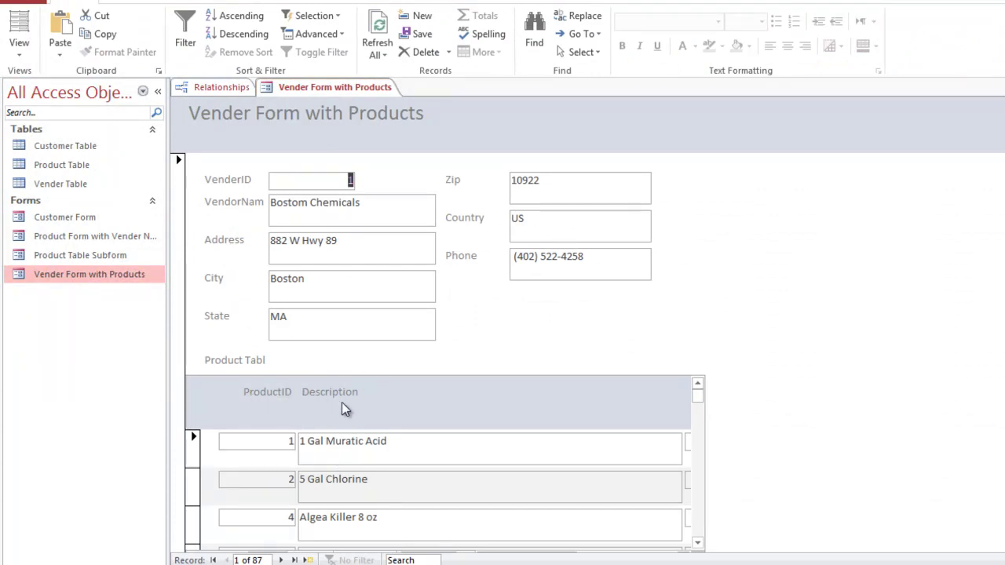
left_click(282, 560)
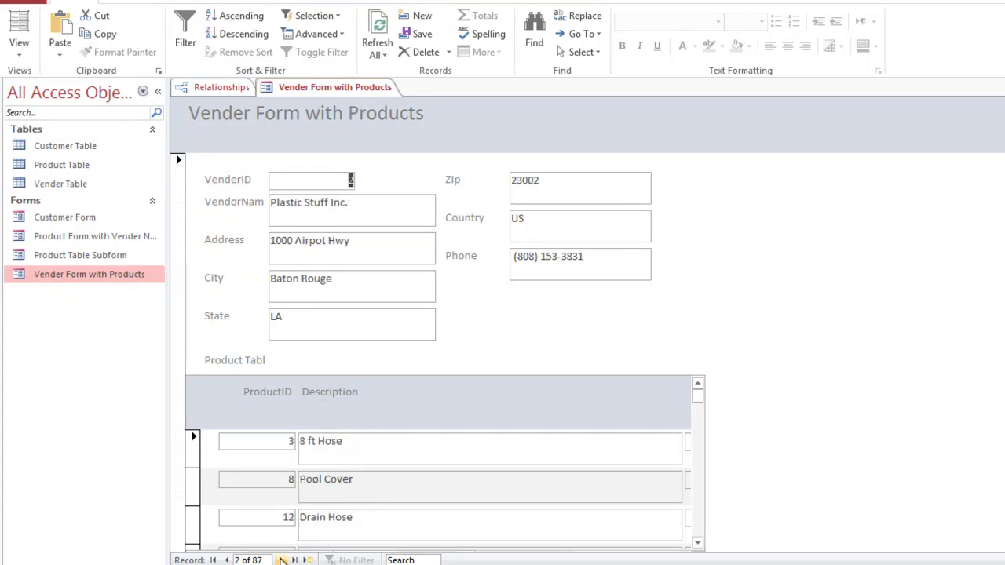
left_click(282, 560)
left_click(282, 560)
left_click(282, 560)
left_click(282, 560)
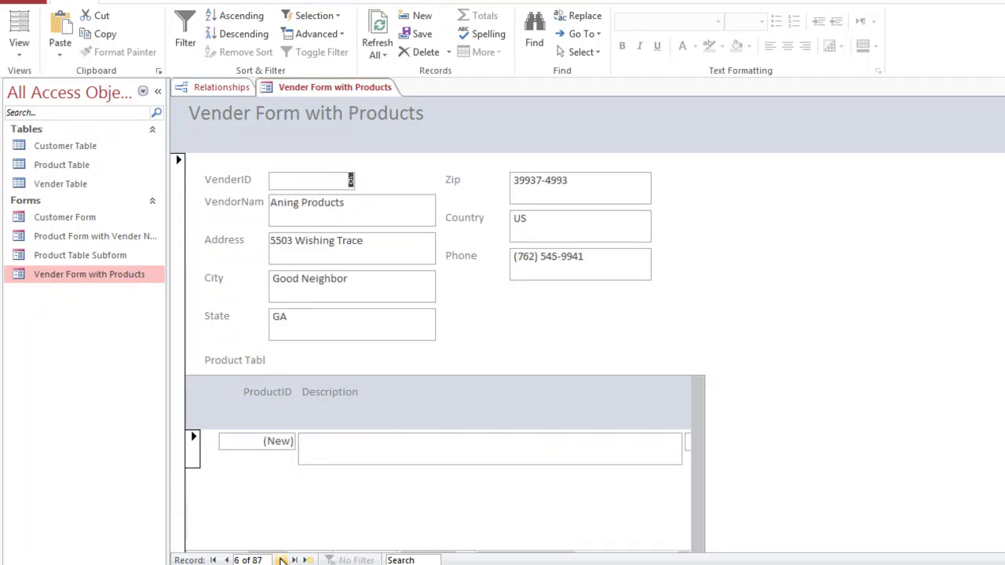
Page forward through the vender records past record 6 to examine each vender's details and related products in the subform
left_click(282, 560)
left_click(282, 560)
left_click(282, 560)
left_click(282, 560)
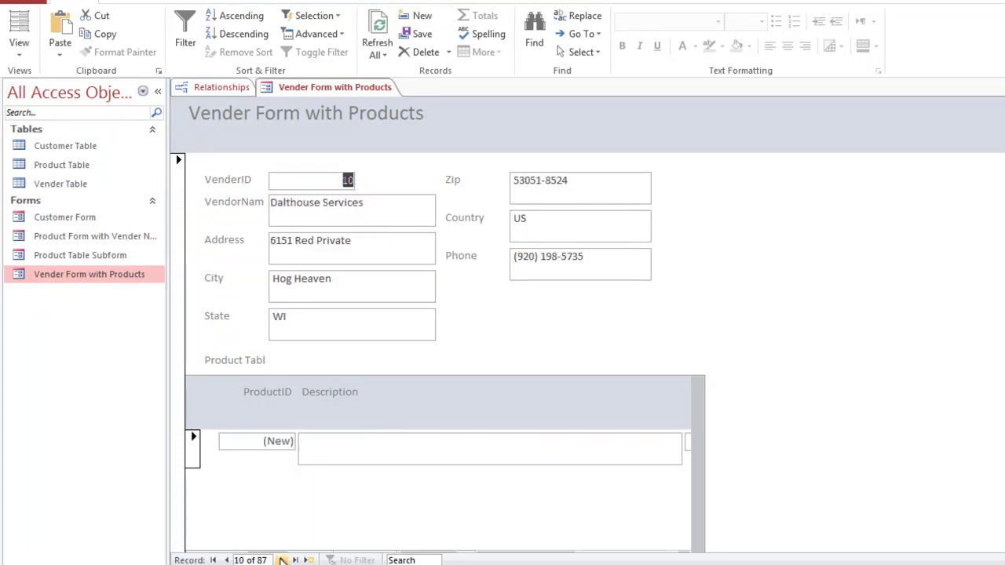
left_click(282, 560)
left_click(282, 560)
left_click(282, 560)
left_click(282, 560)
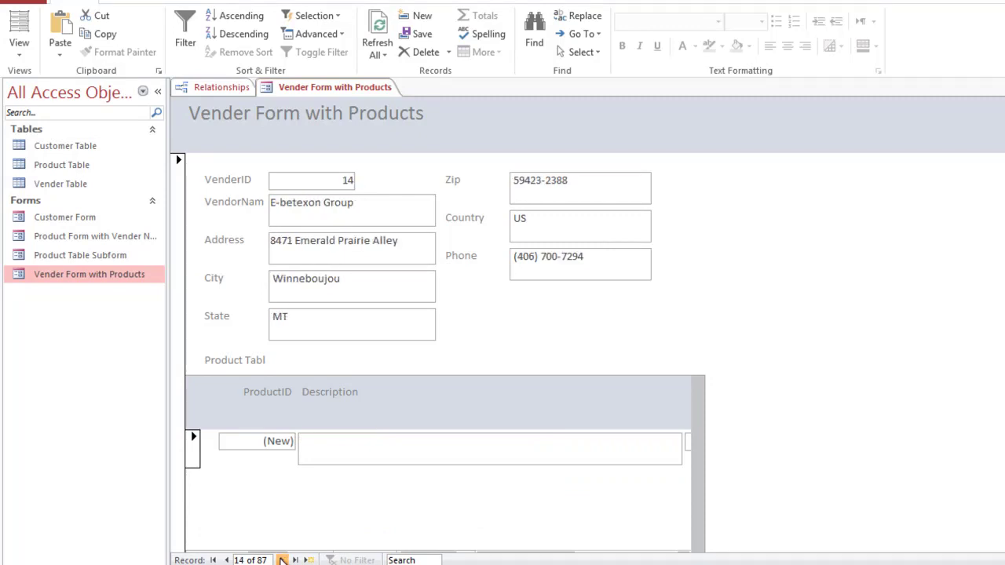
left_click(282, 560)
left_click(282, 560)
left_click(282, 560)
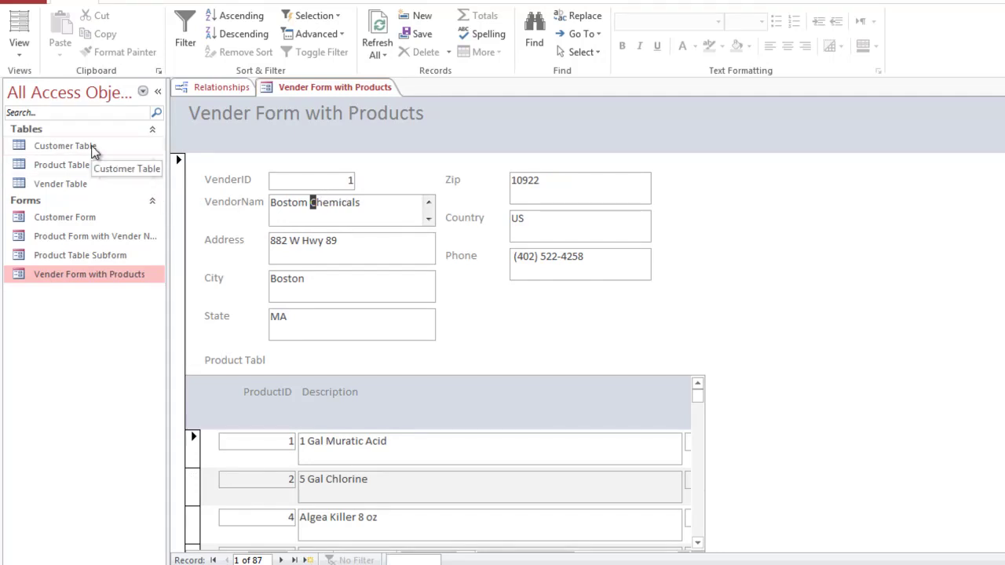
Review the Product and Vender Table relationship, and inspect the related products of Plastic Stuff Inc. in the Vender Table, collapsing them again
left_click(206, 86)
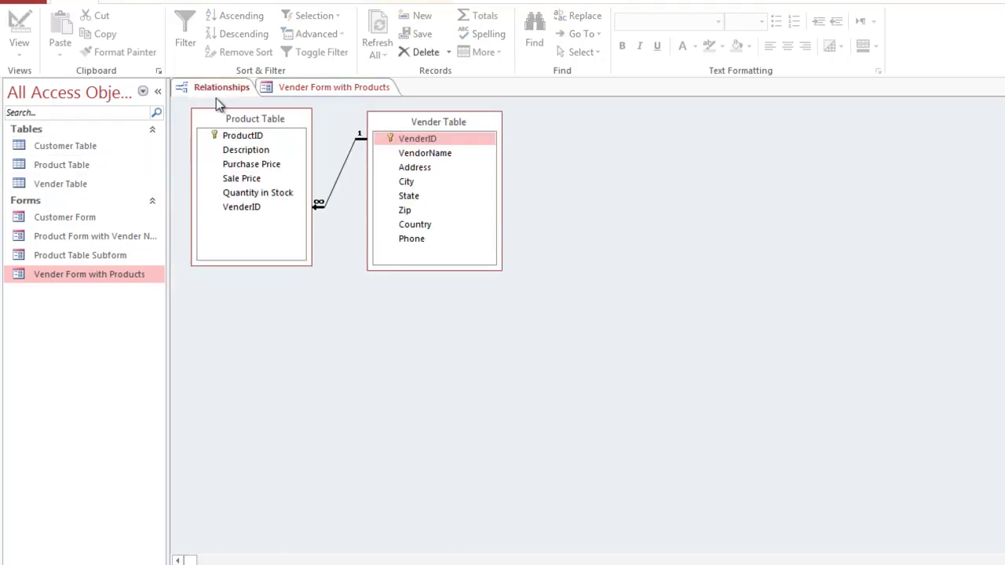
mouse_move(404, 135)
left_mouse_down()
mouse_move(288, 206)
mouse_move(402, 138)
left_mouse_up()
double_click(60, 184)
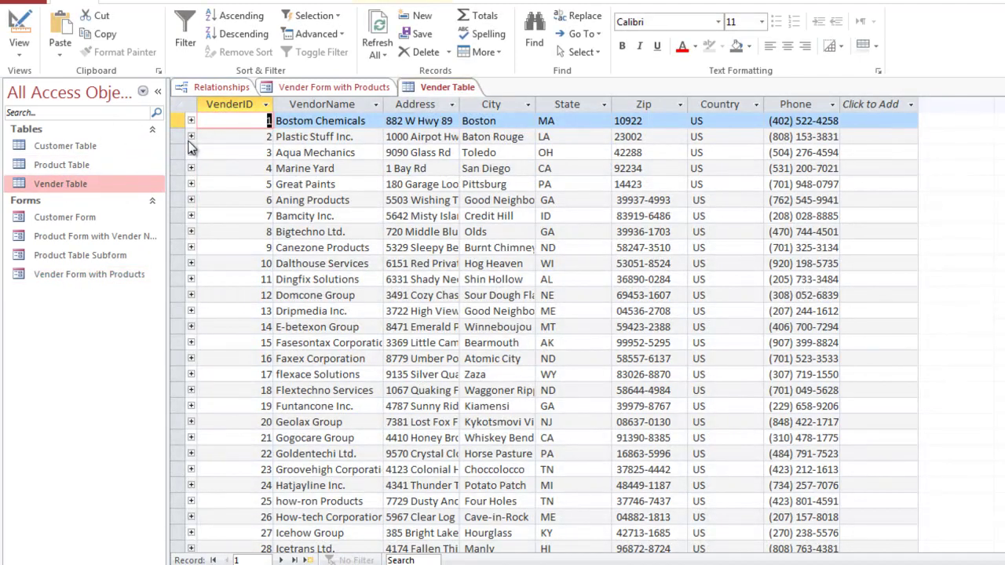
left_click(190, 137)
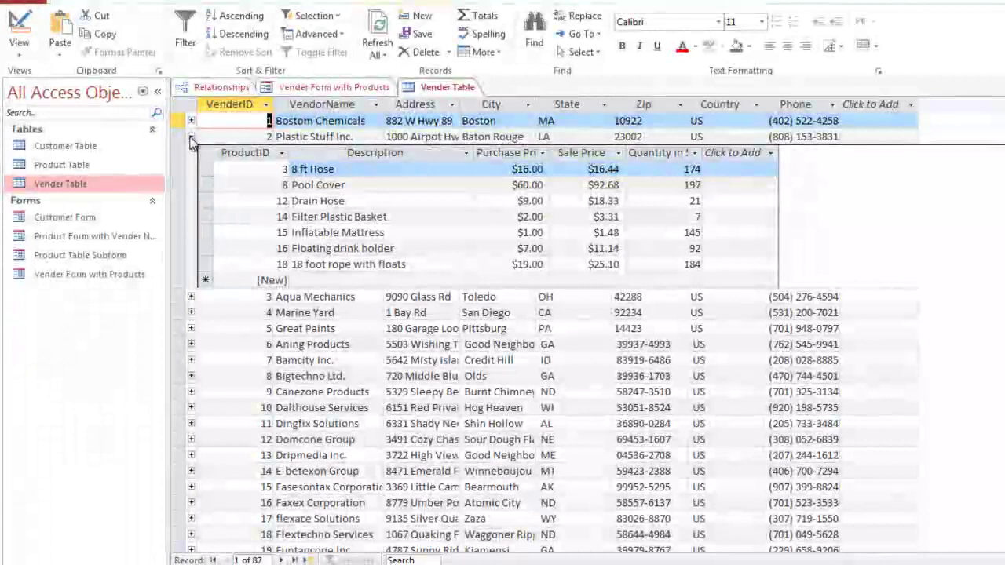
left_click(191, 138)
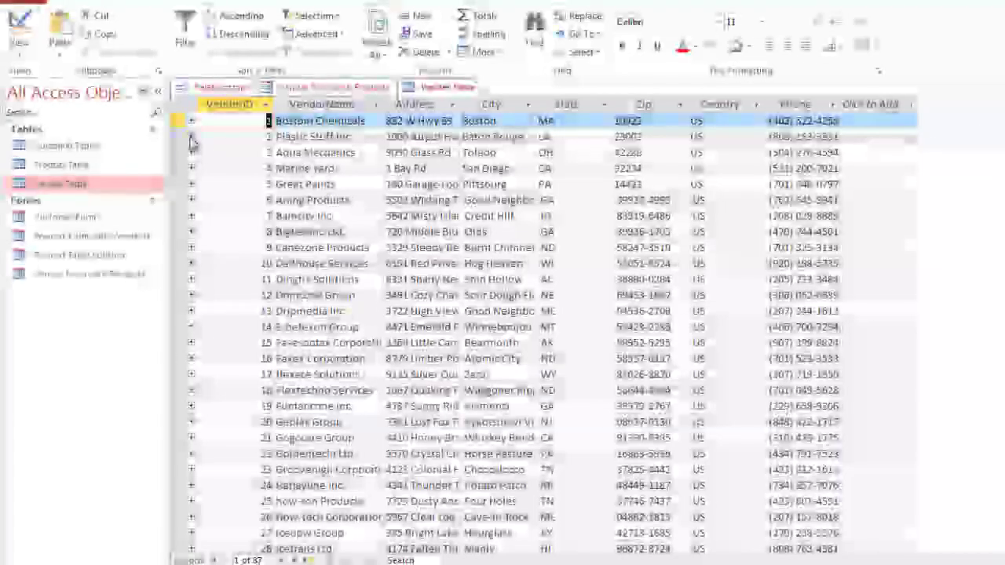
Bring up Vender Form with Products for review, and open Product Form with Vender Name to check its combined fields
double_click(92, 277)
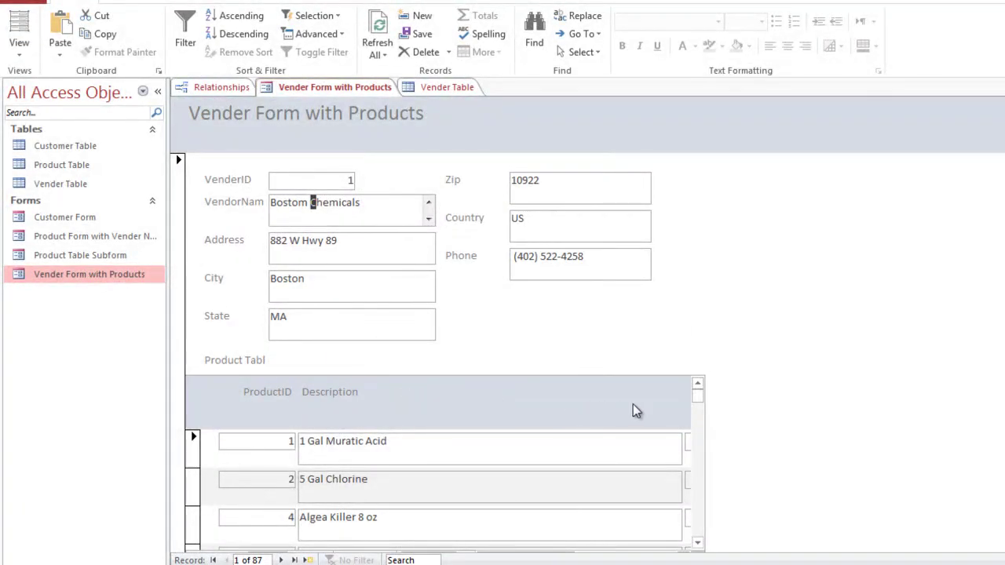
left_click(82, 238)
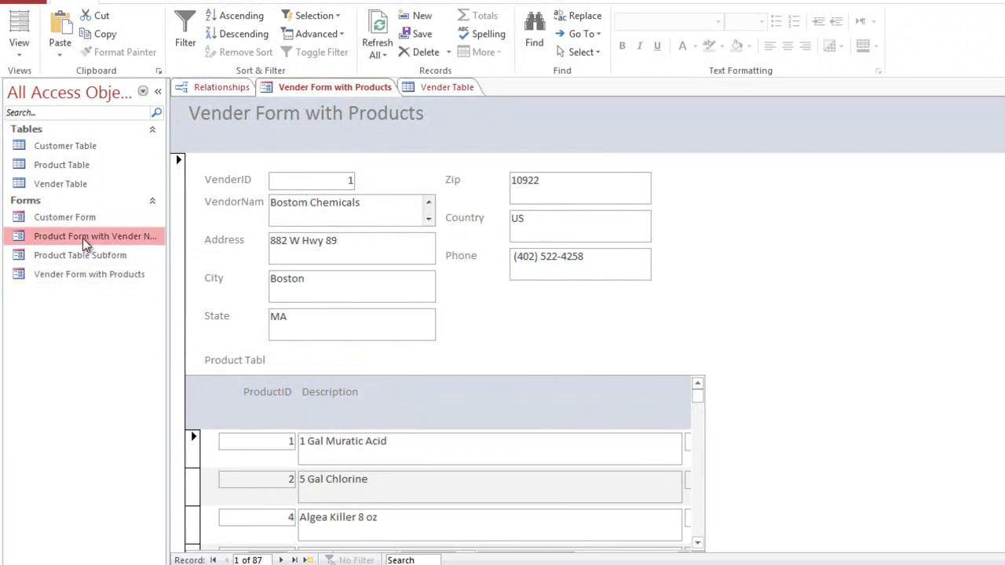
double_click(83, 238)
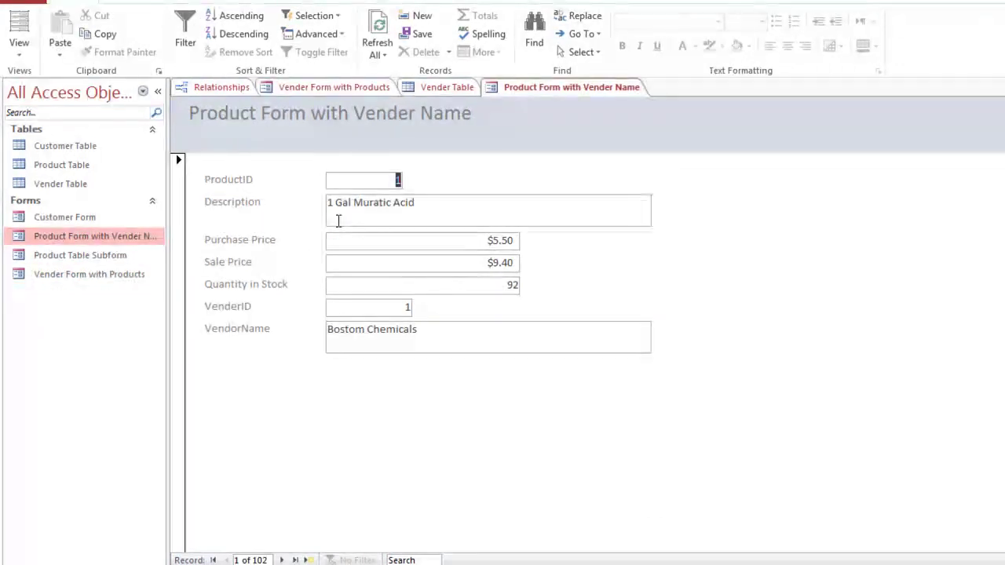